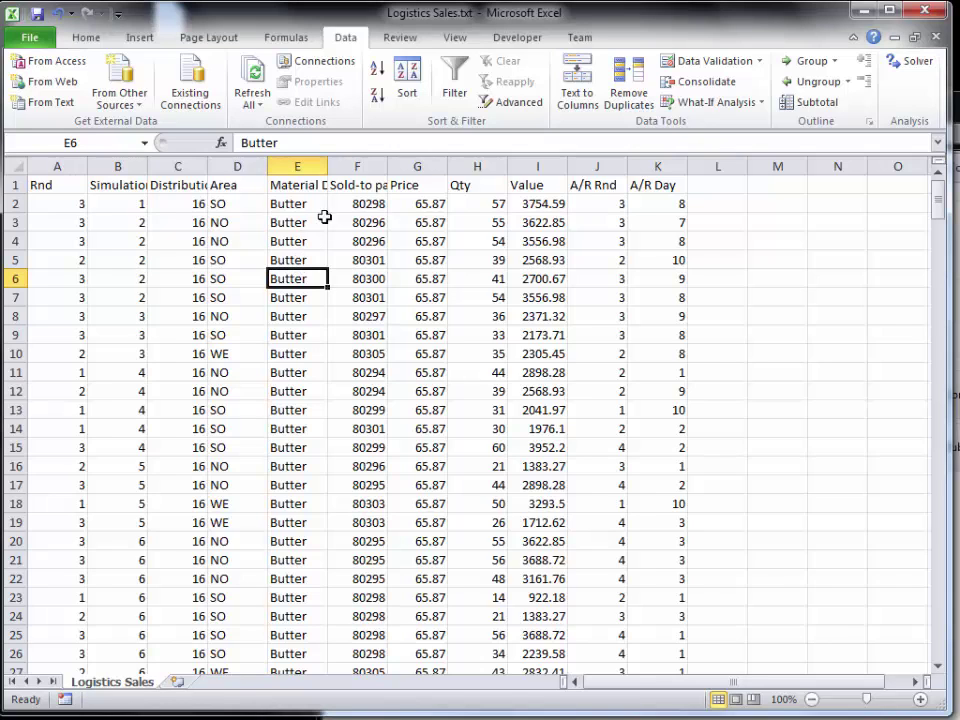
# Step: Filter the Material column to show only Butter rows, then remove the filter again
pyautogui.click(456, 88)
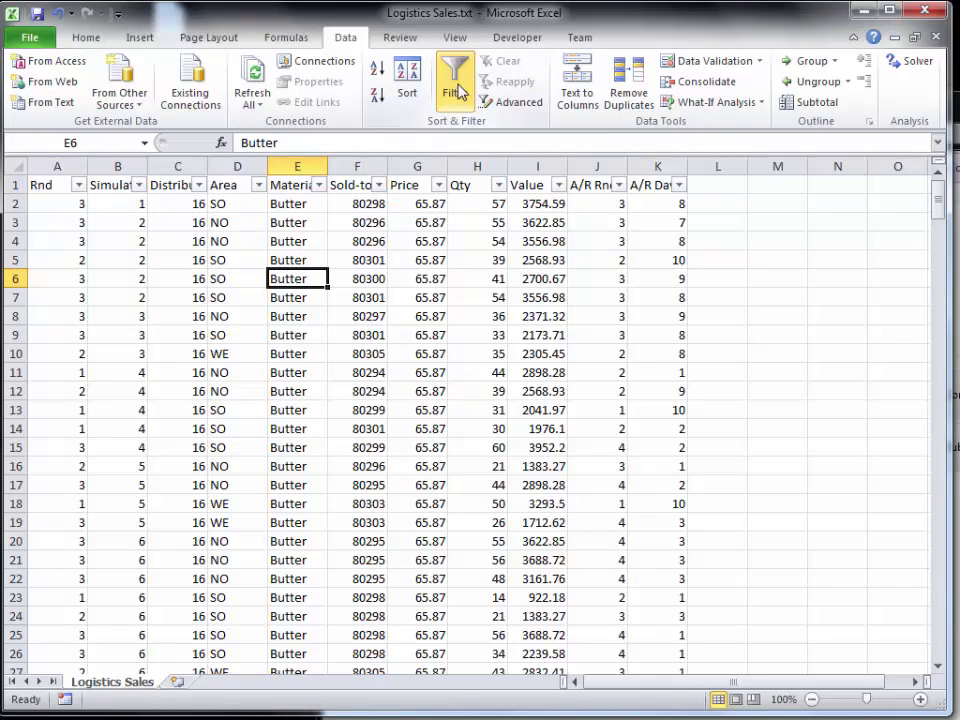
pyautogui.click(319, 184)
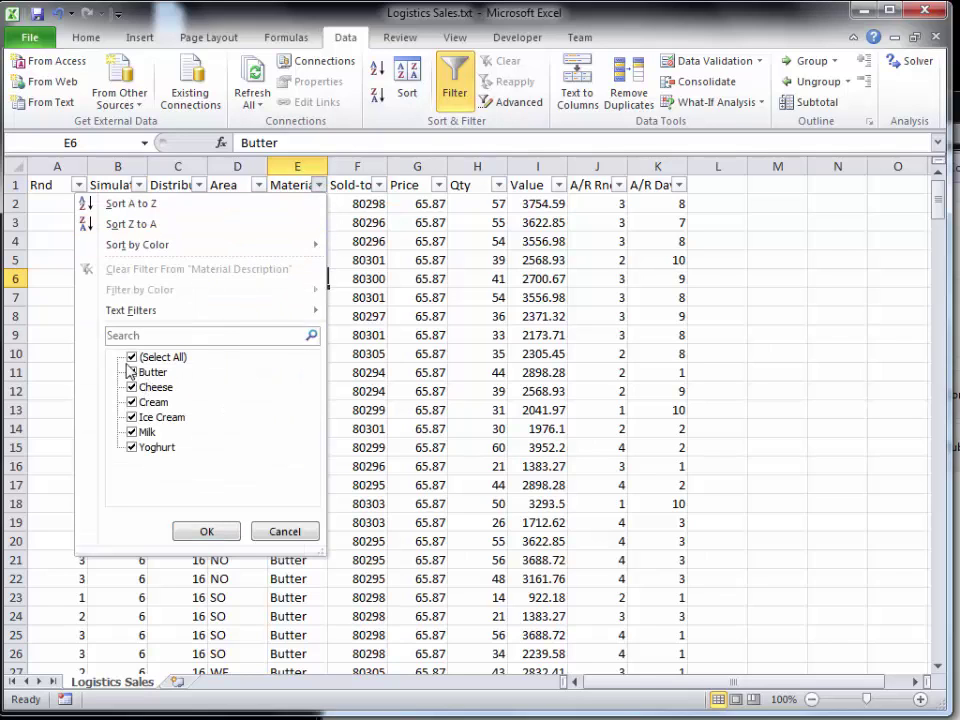
pyautogui.click(131, 357)
pyautogui.click(131, 372)
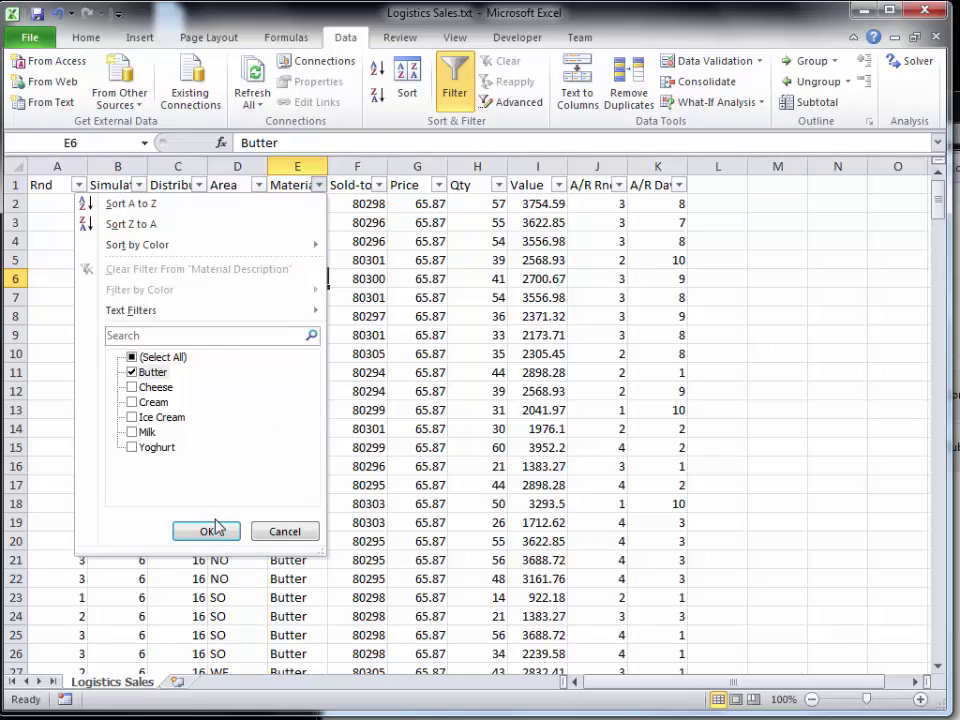
pyautogui.click(207, 530)
pyautogui.scroll(-5, 362, 468)
pyautogui.scroll(-6, 358, 478)
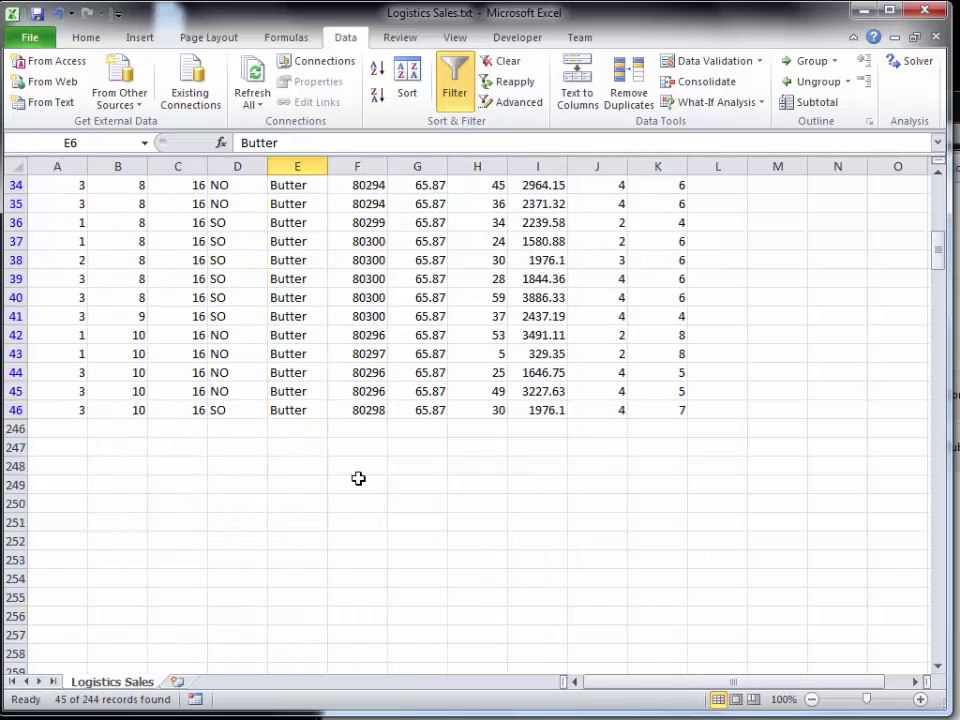
pyautogui.scroll(11, 356, 465)
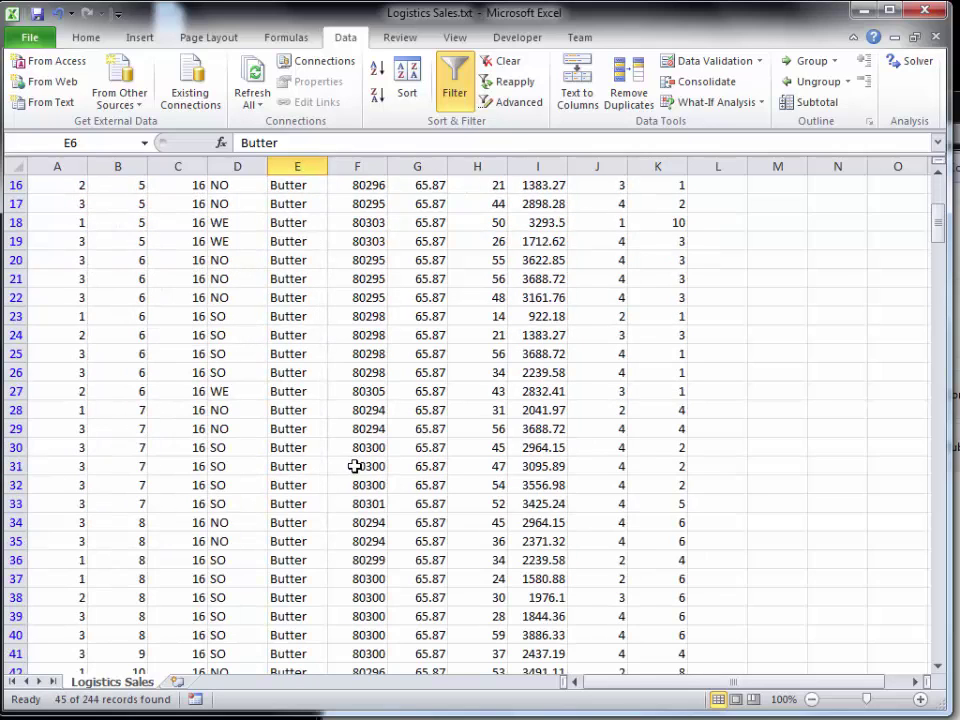
pyautogui.click(452, 88)
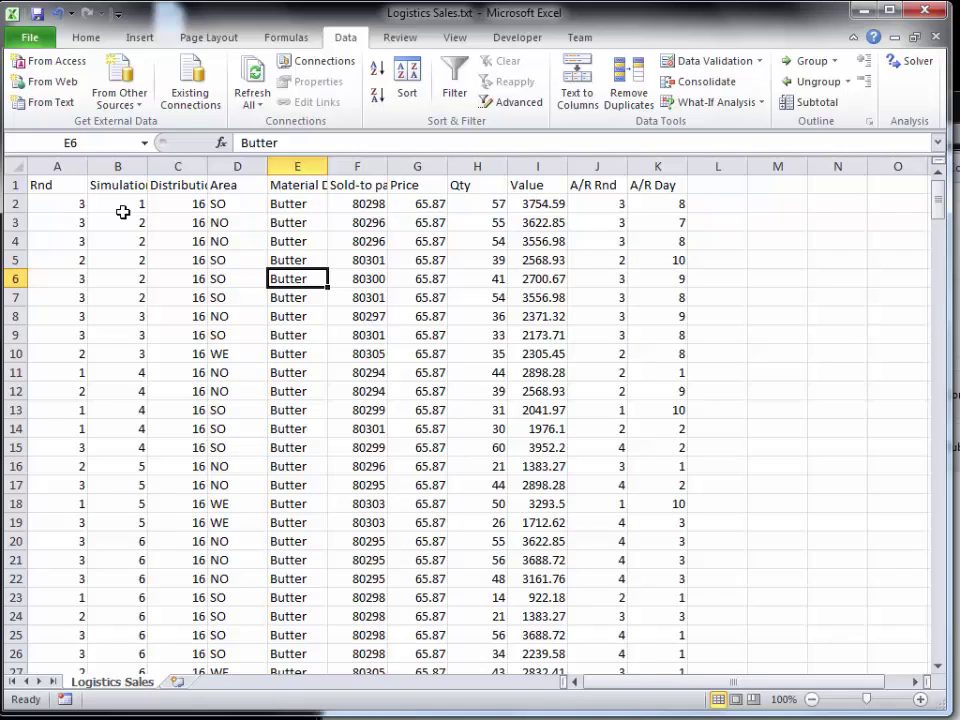
# Step: Sort rows ascending by Simulation and select the day 1 Qty values H2:H20
pyautogui.click(122, 211)
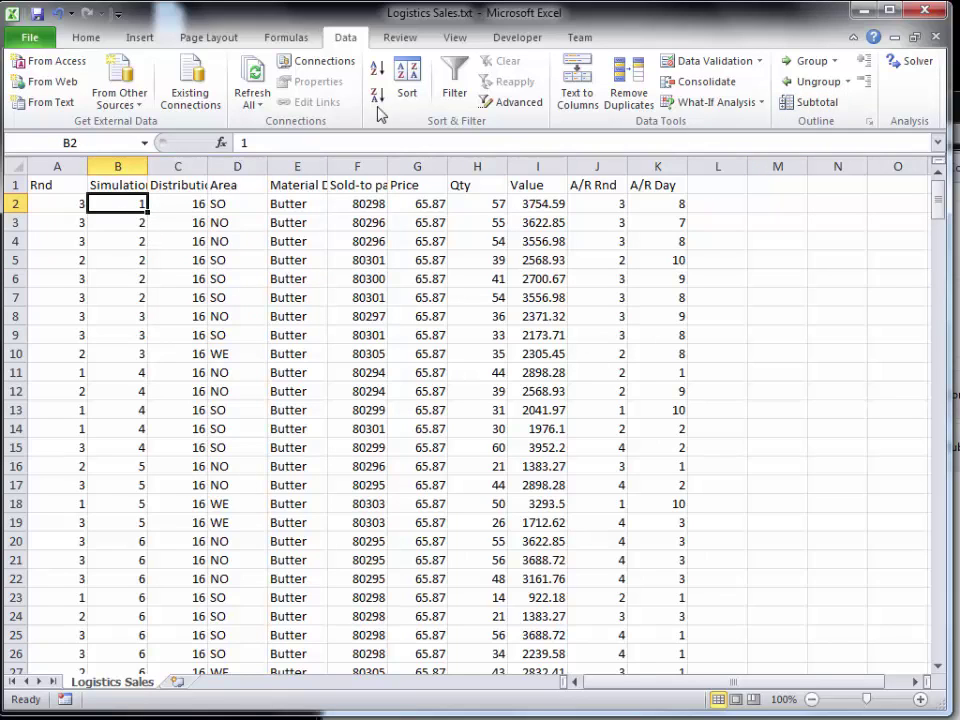
pyautogui.click(378, 72)
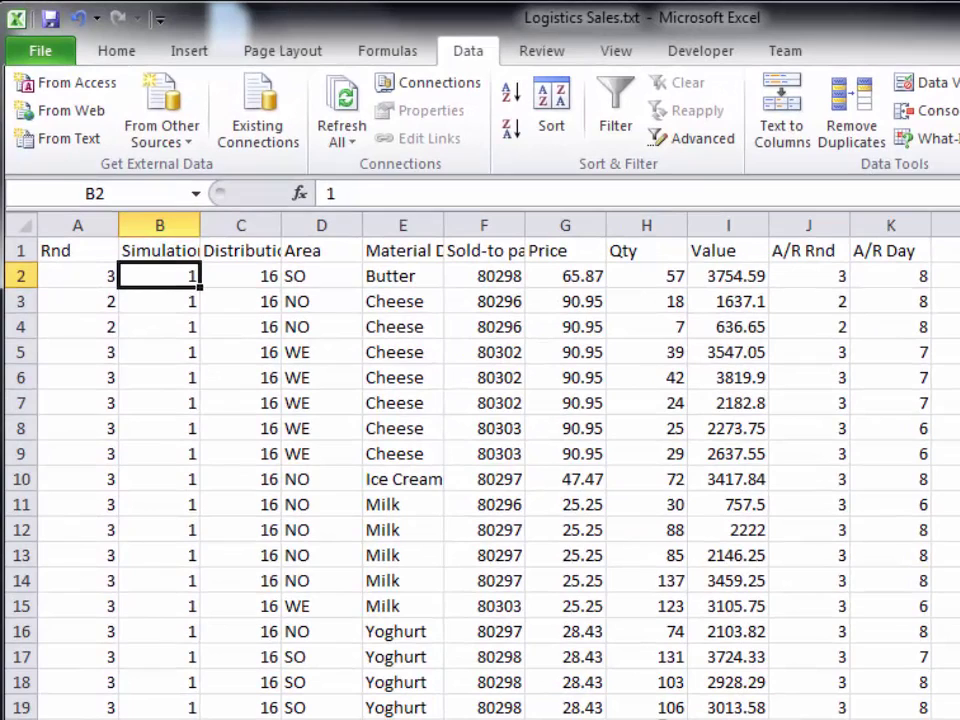
pyautogui.moveTo(646, 719); pyautogui.dragTo(635, 288)
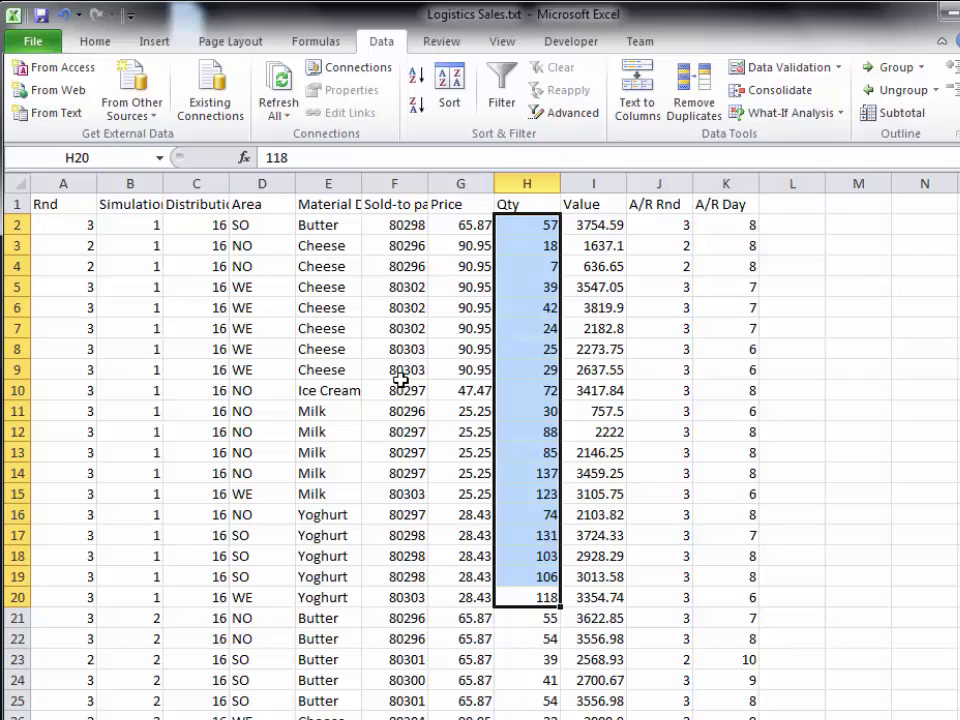
# Step: Add Sum subtotals of Qty at each Simulation Day change, giving a 1 Total of 1308
pyautogui.click(372, 327)
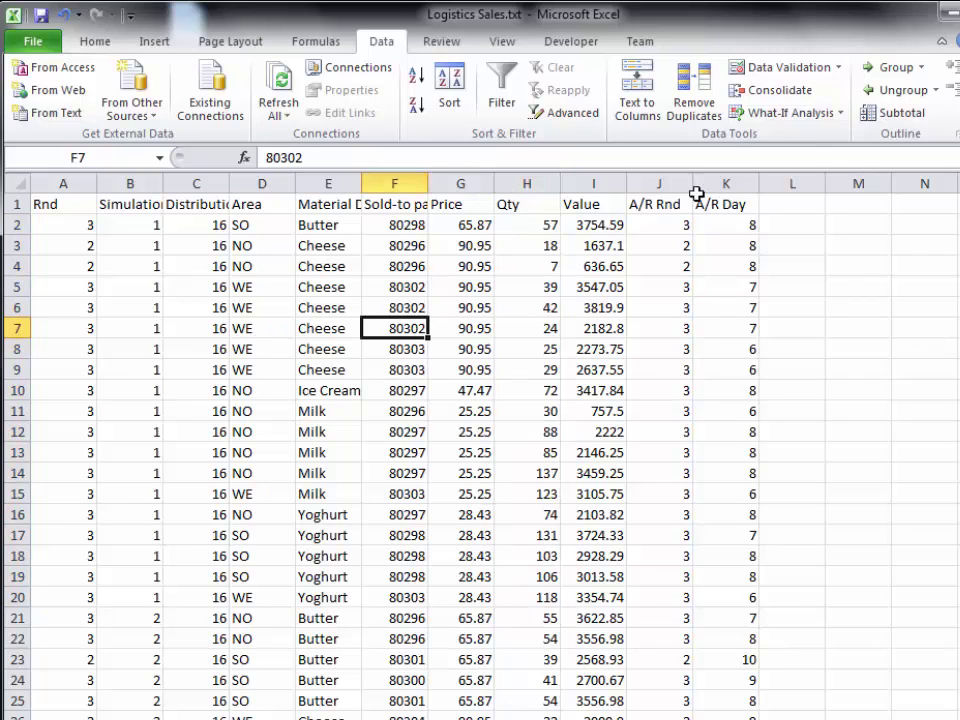
pyautogui.click(891, 112)
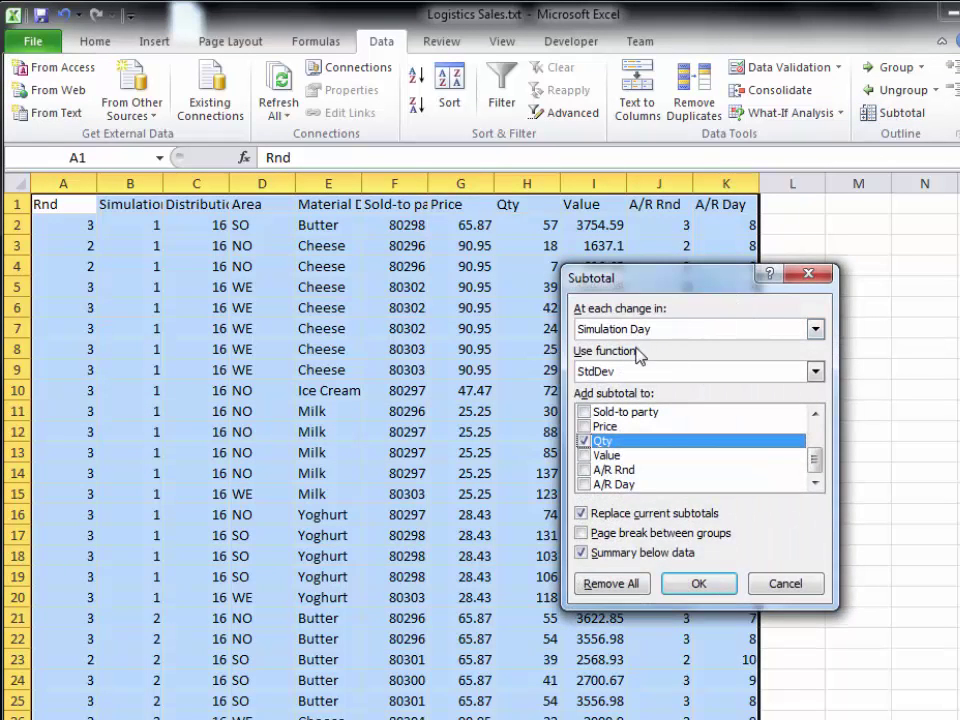
pyautogui.click(815, 371)
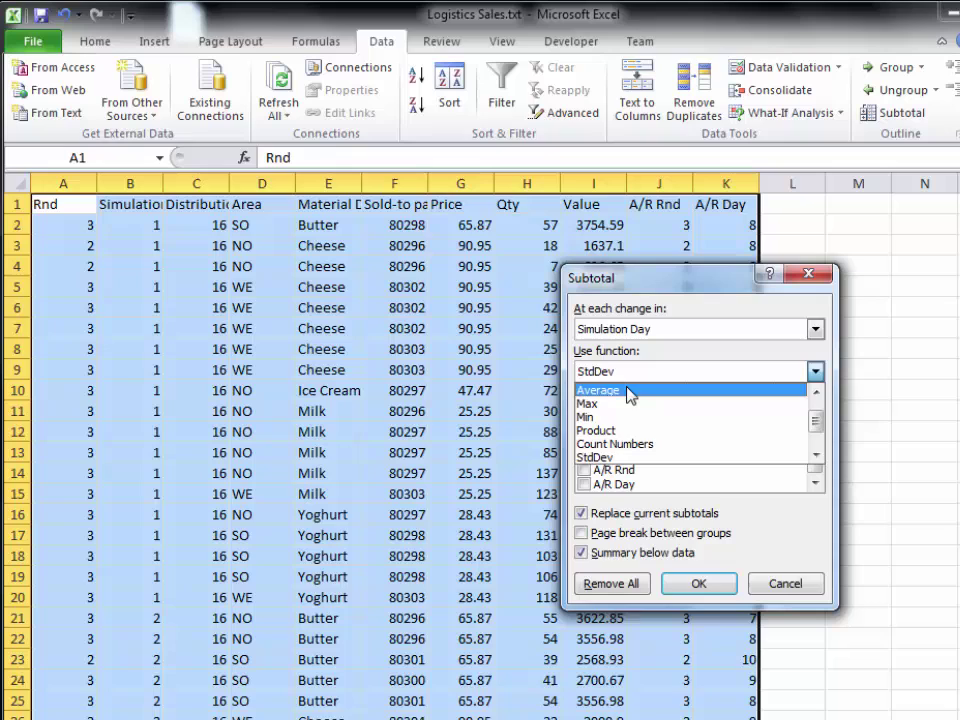
pyautogui.click(816, 391)
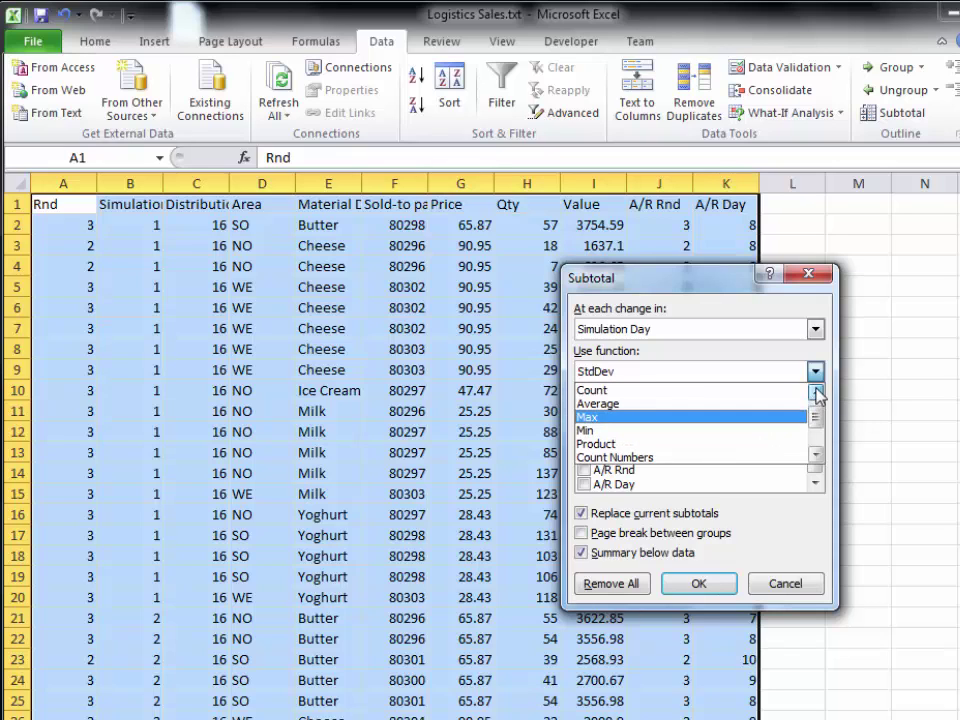
pyautogui.click(816, 391)
pyautogui.click(768, 390)
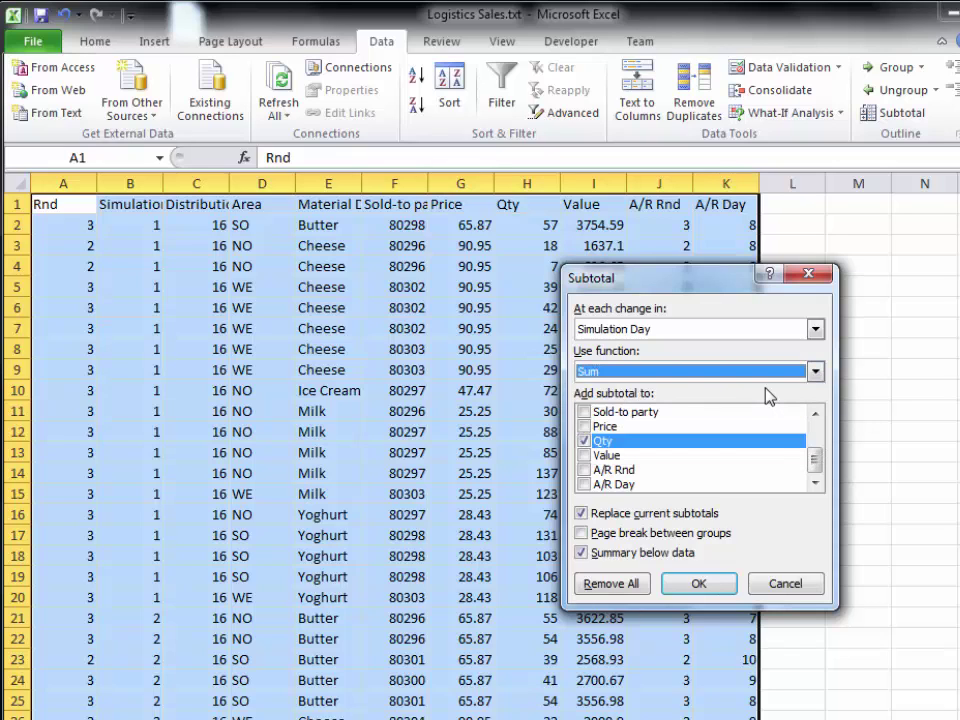
pyautogui.click(690, 584)
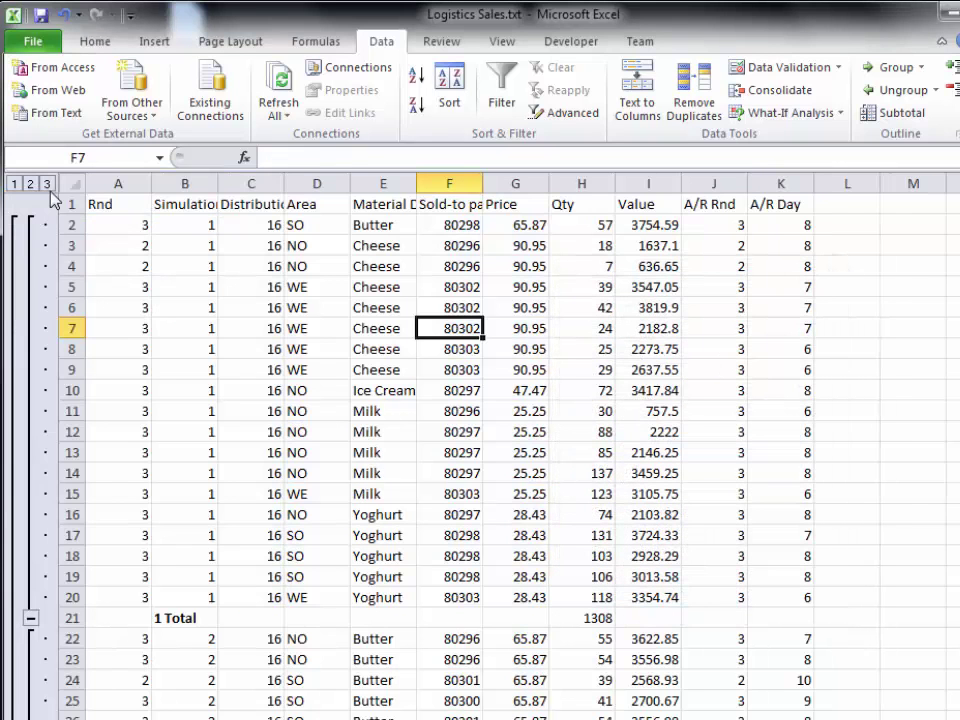
# Step: Collapse the outline to level 2 and select the ten daily Qty totals H21:H255
pyautogui.click(32, 184)
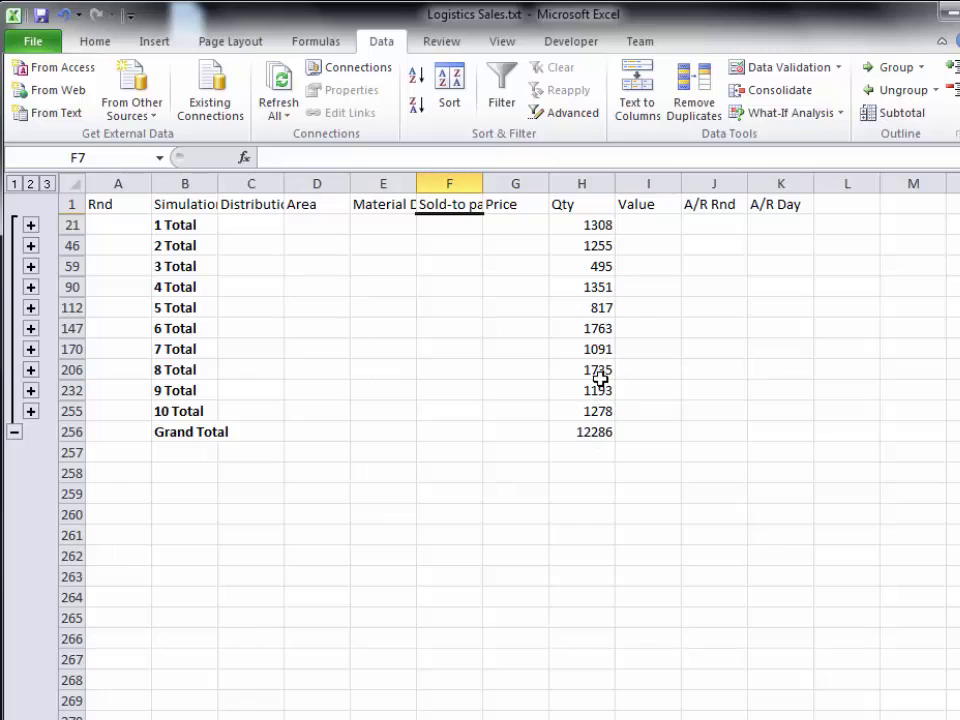
pyautogui.moveTo(585, 228); pyautogui.dragTo(585, 403)
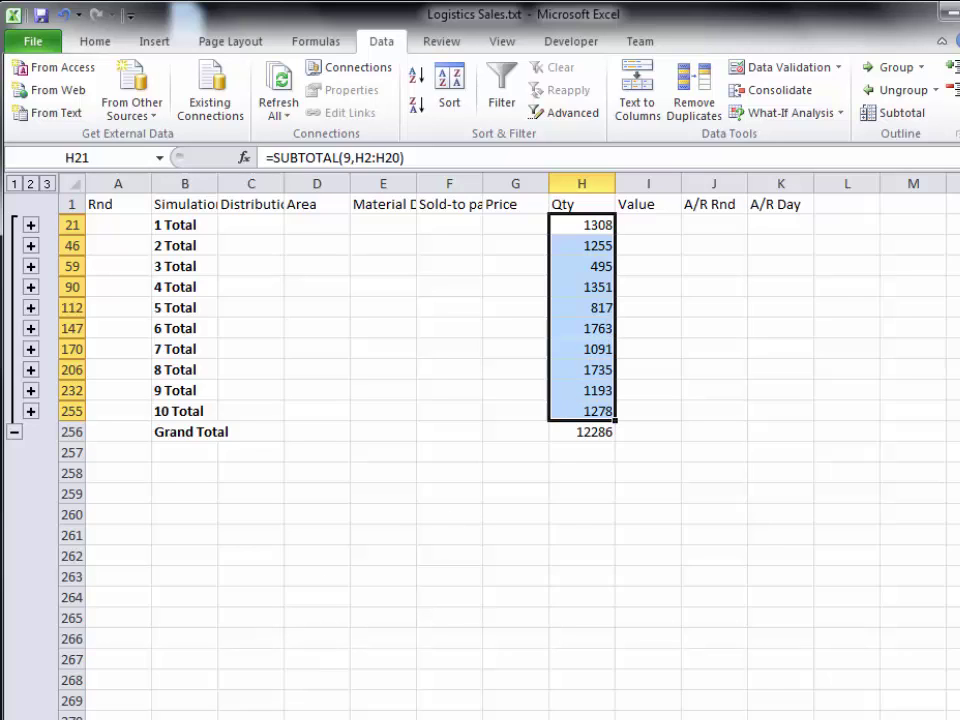
# Step: Copy the daily Qty totals and paste them as values into B2 of a new sheet
pyautogui.hotkey('ctrl', 'c')
pyautogui.hotkey('shift', 'F11')
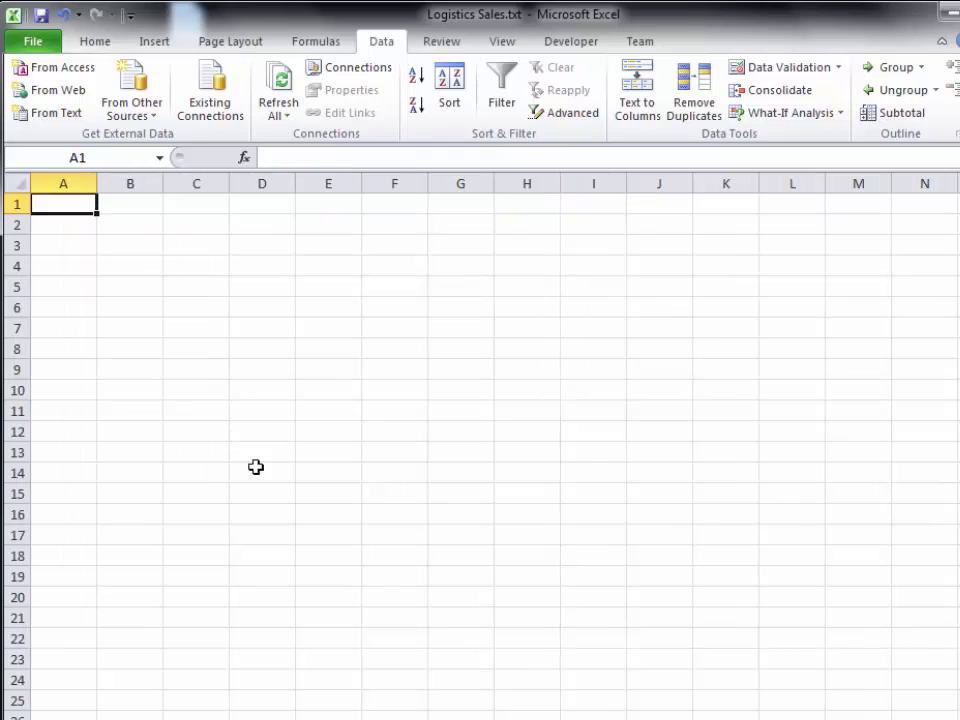
pyautogui.click(146, 230)
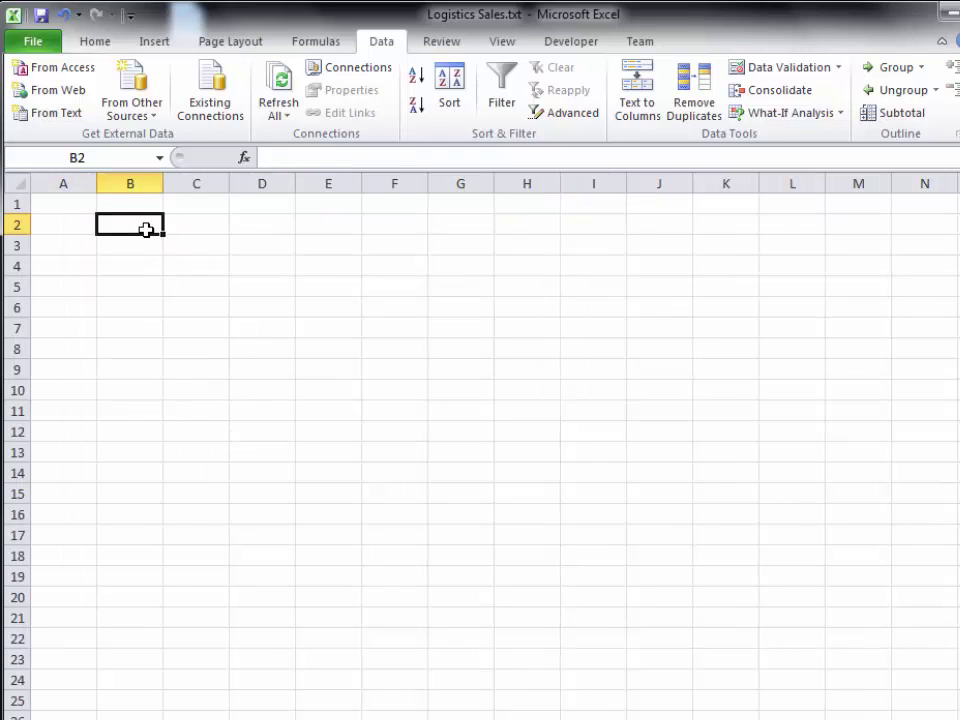
pyautogui.rightClick(146, 230)
pyautogui.click(223, 313)
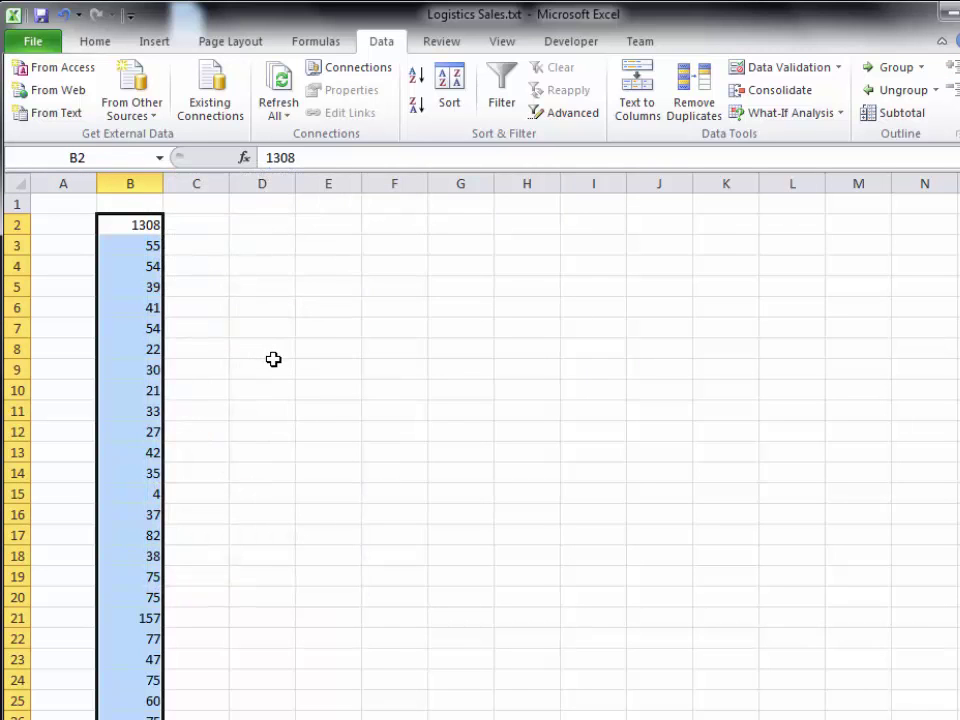
# Step: Delete the wrongly pasted values, which included hidden rows, and reselect B2
pyautogui.scroll(-6, 271, 370)
pyautogui.scroll(6, 269, 372)
pyautogui.press('Delete')
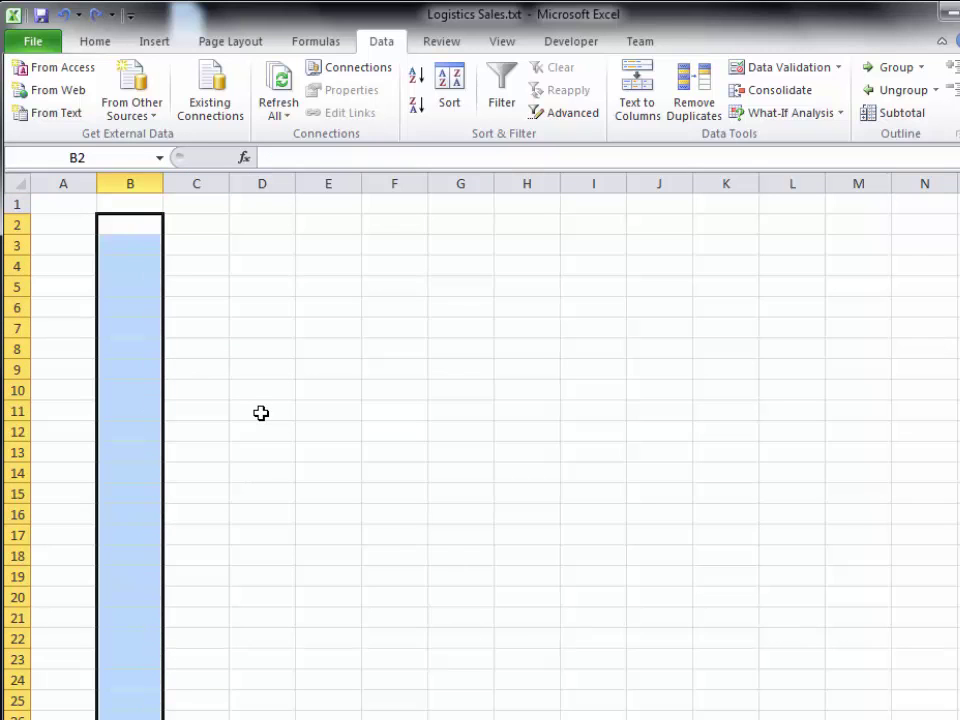
pyautogui.click(135, 223)
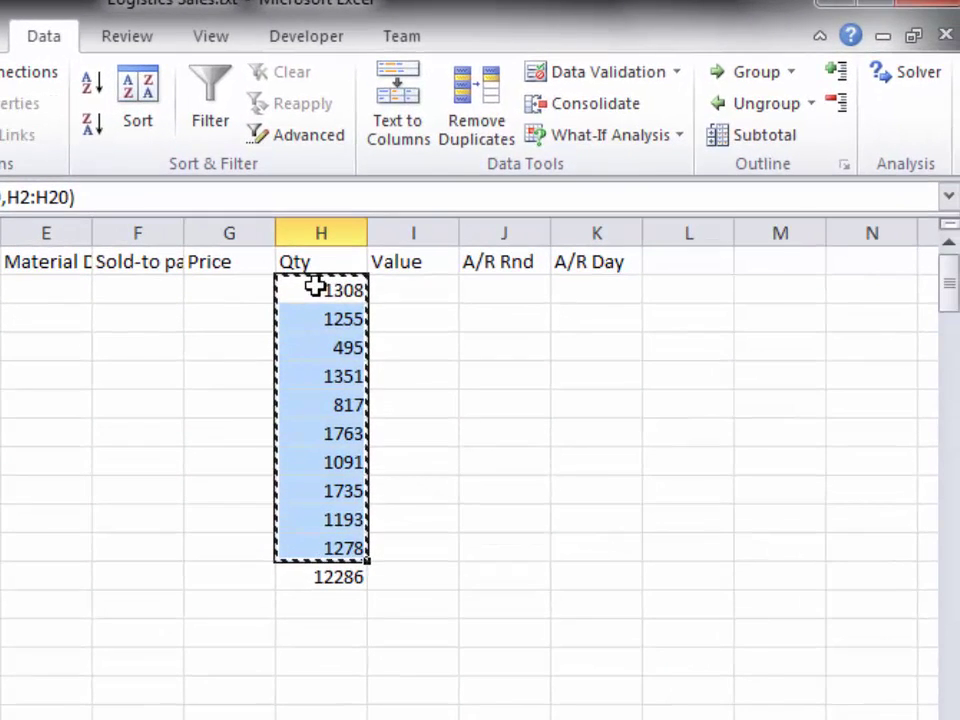
# Step: Select only the visible Qty total cells via Go To Special and copy them
pyautogui.scroll(4, 314, 143)
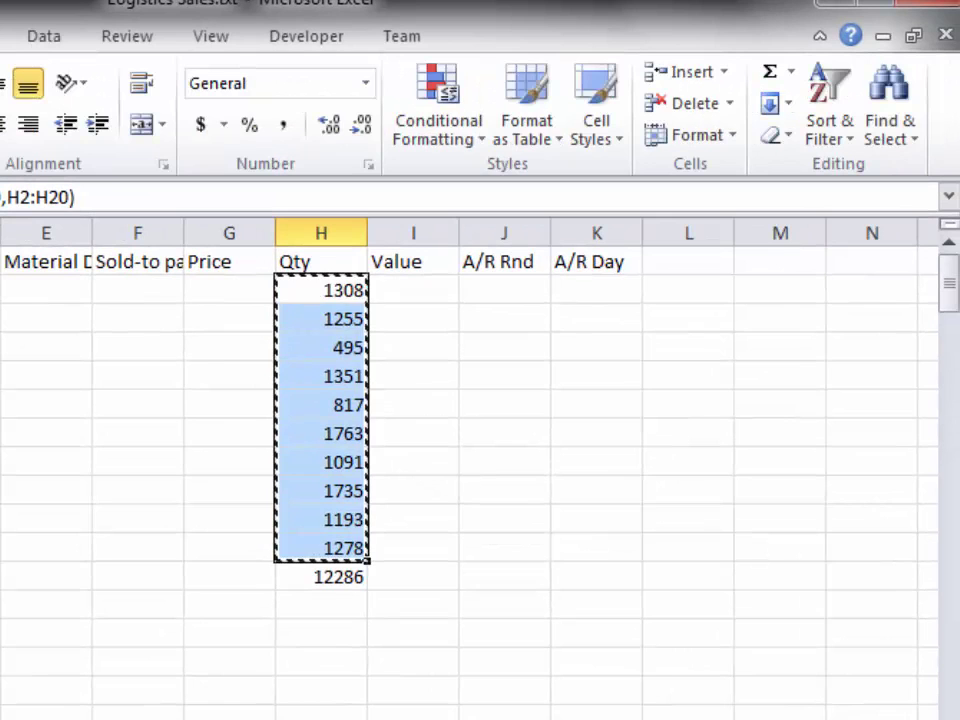
pyautogui.click(895, 130)
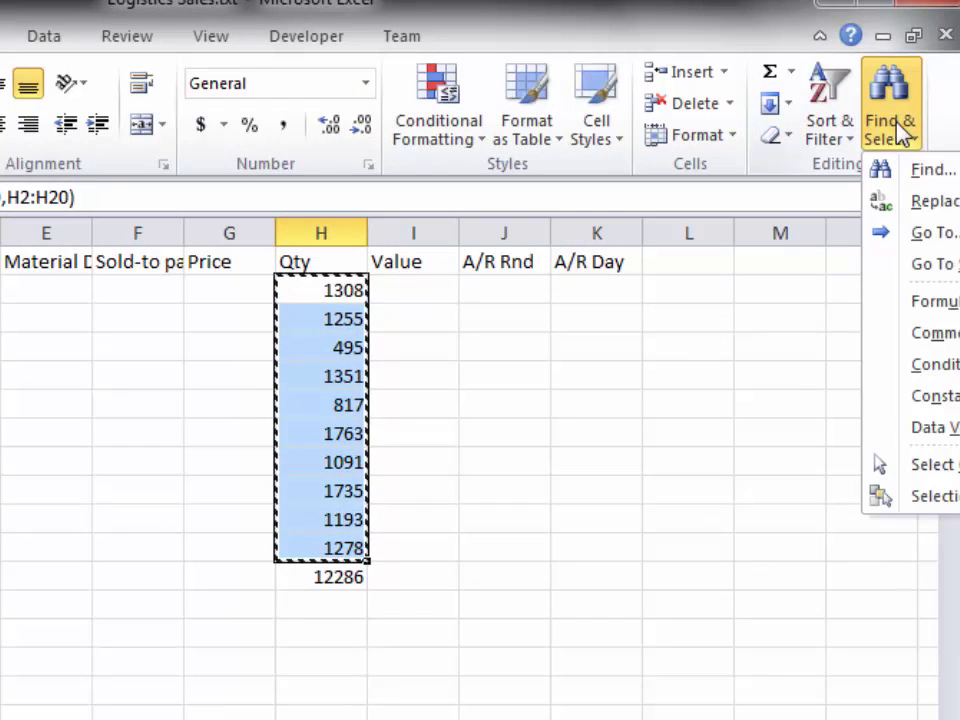
pyautogui.click(945, 264)
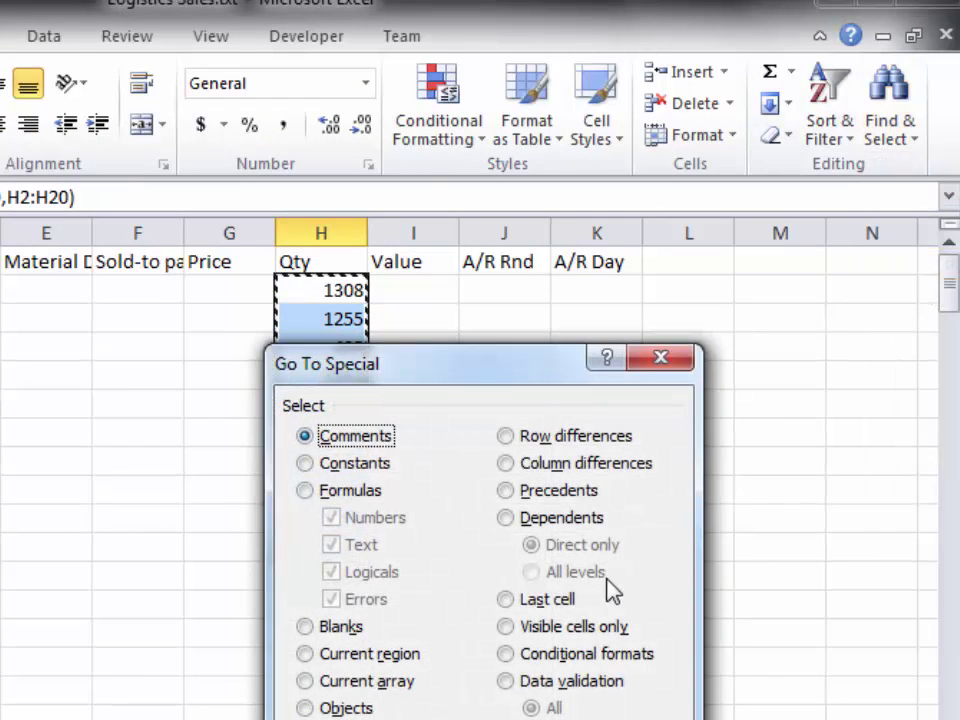
pyautogui.click(567, 630)
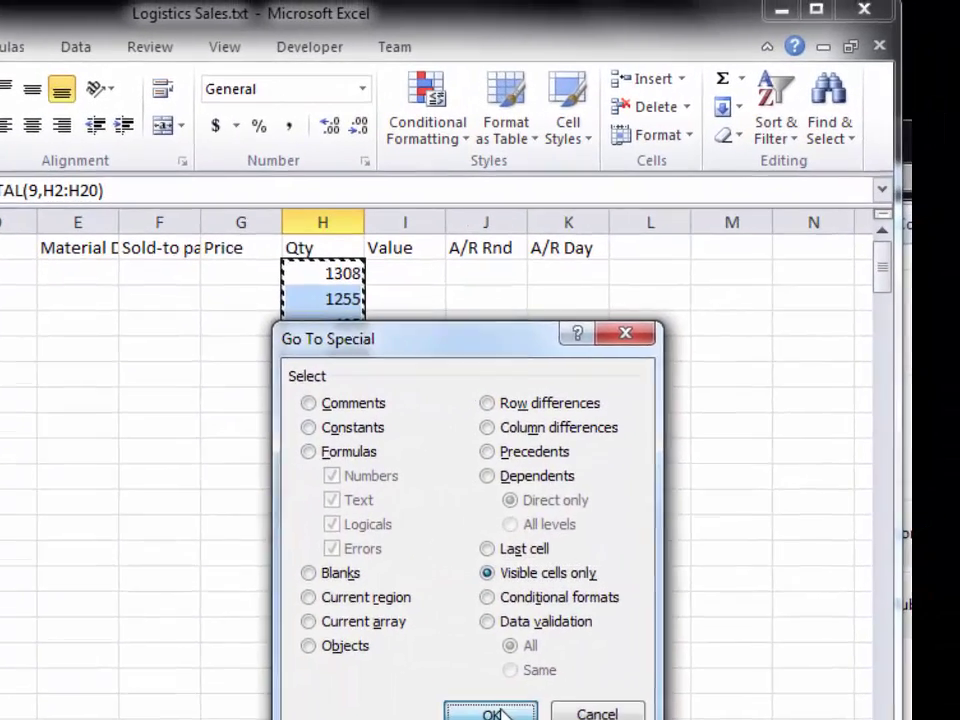
pyautogui.click(494, 712)
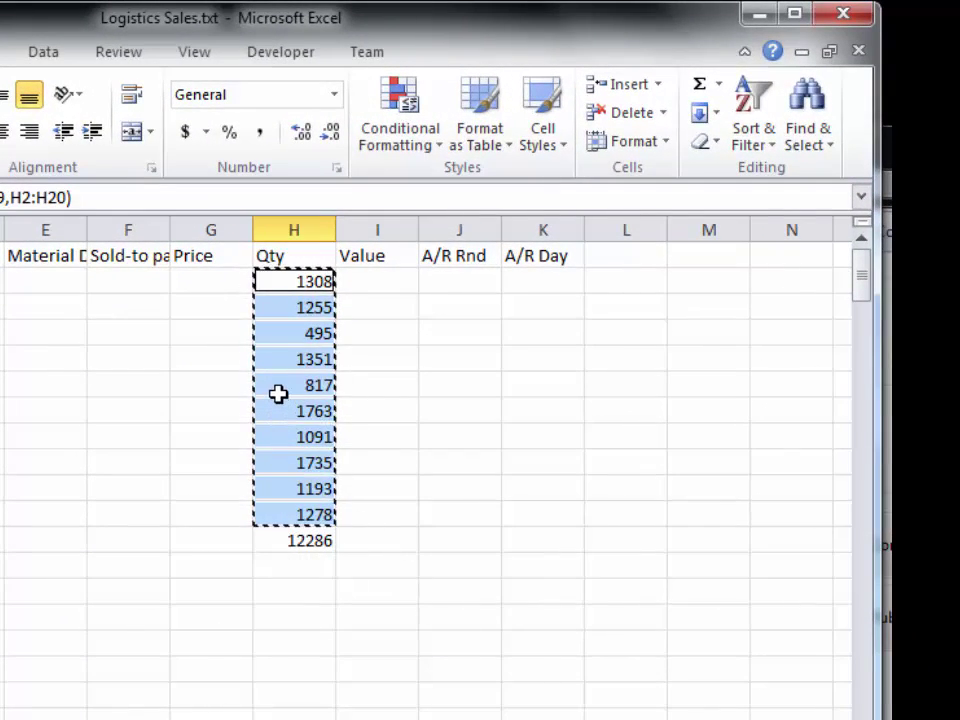
pyautogui.hotkey('ctrl', 'c')
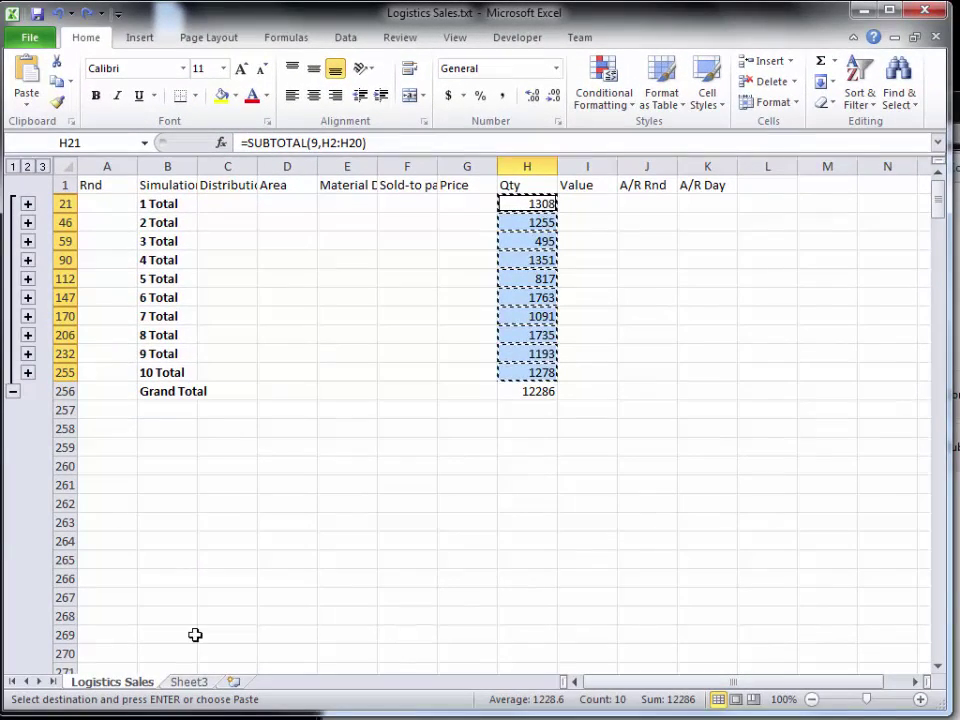
# Step: Paste the ten daily Qty totals as values into Sheet3 B2:B11
pyautogui.click(180, 682)
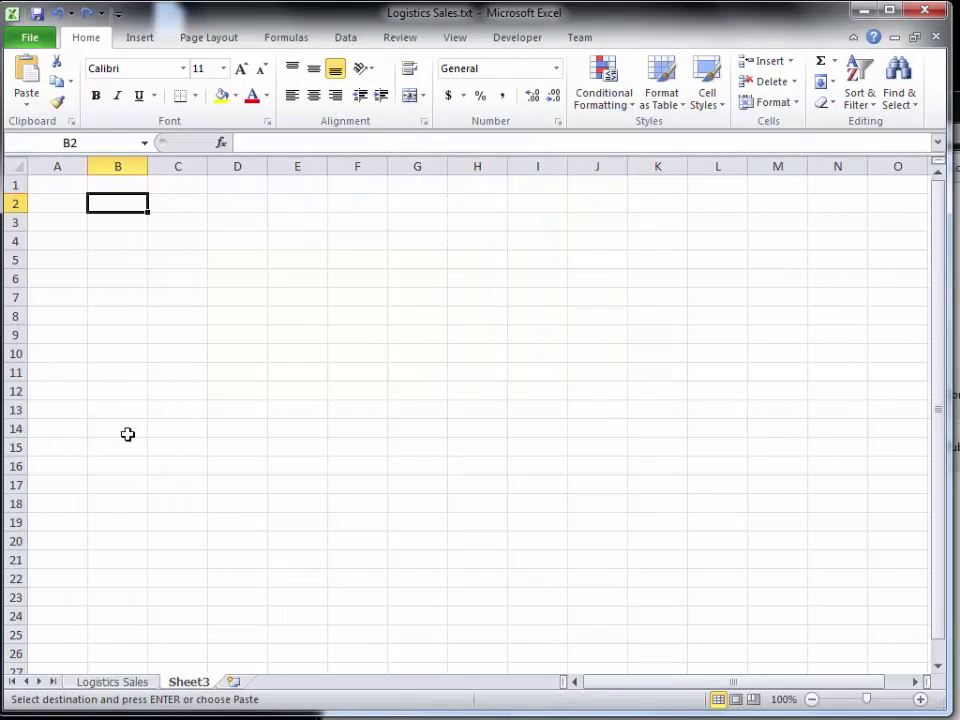
pyautogui.rightClick(119, 205)
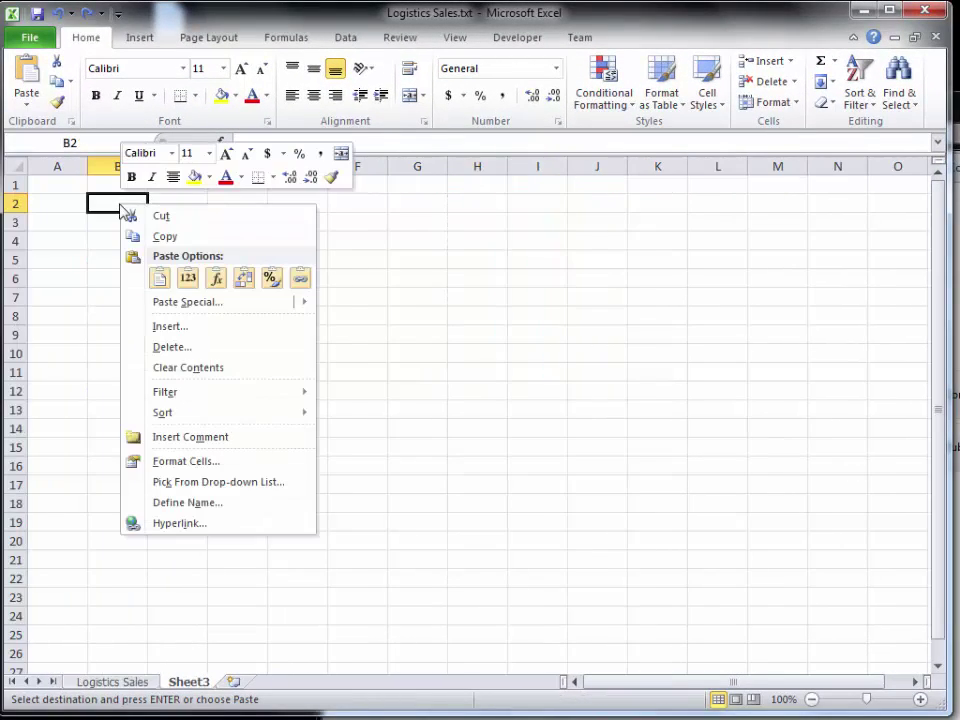
pyautogui.click(193, 279)
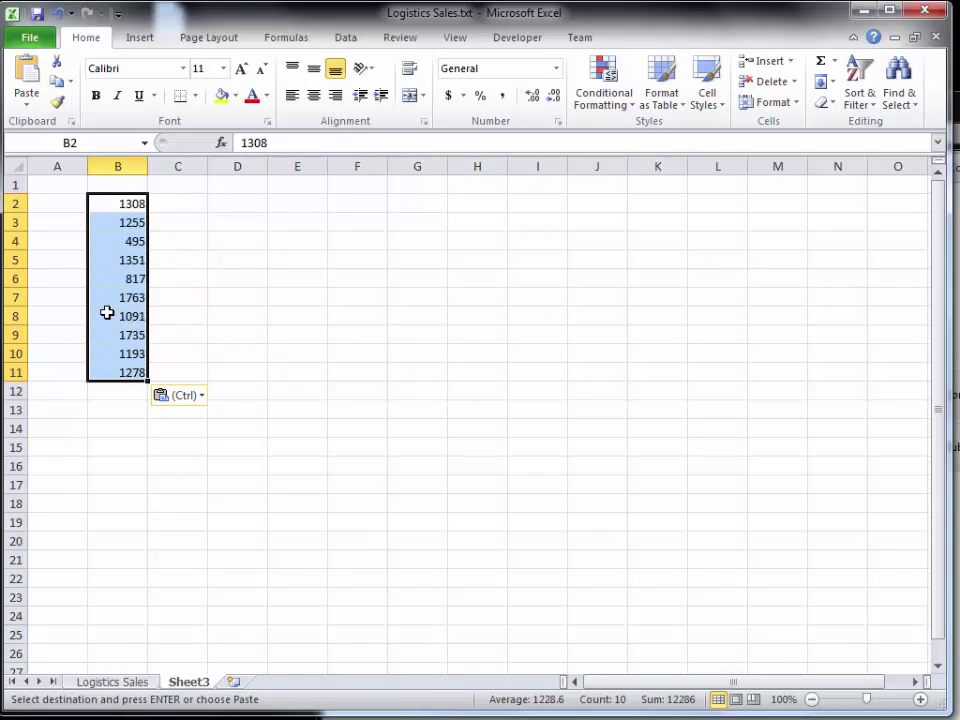
# Step: Enter days 1 and 2 in A2:A3 and fill the series down to 10 in A11
pyautogui.click(62, 203)
pyautogui.write('1')
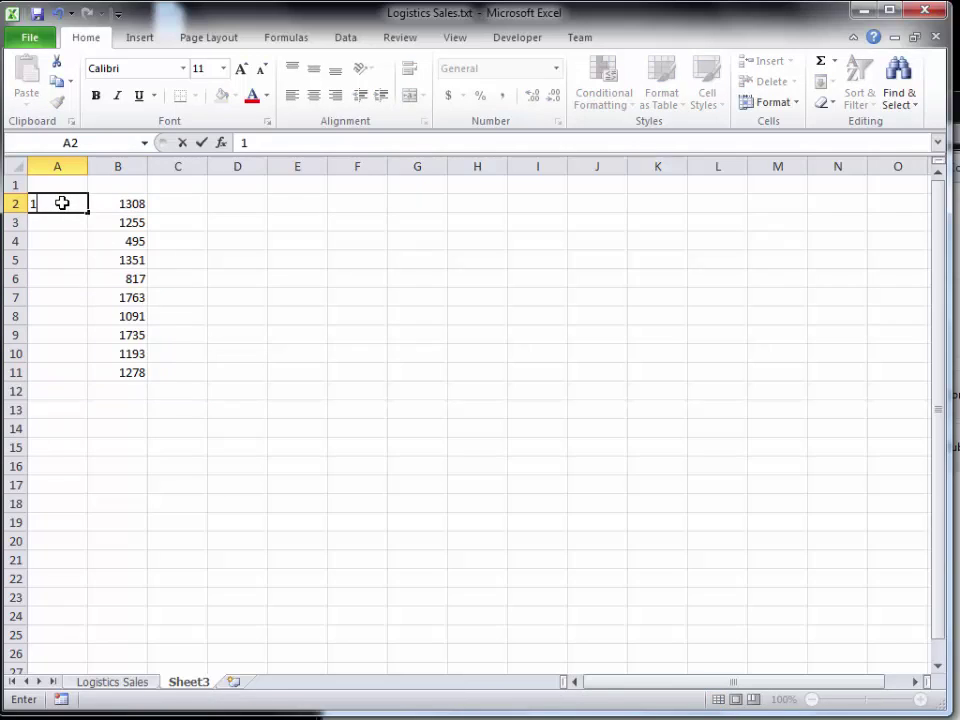
pyautogui.press('Return')
pyautogui.write('2')
pyautogui.press('Return')
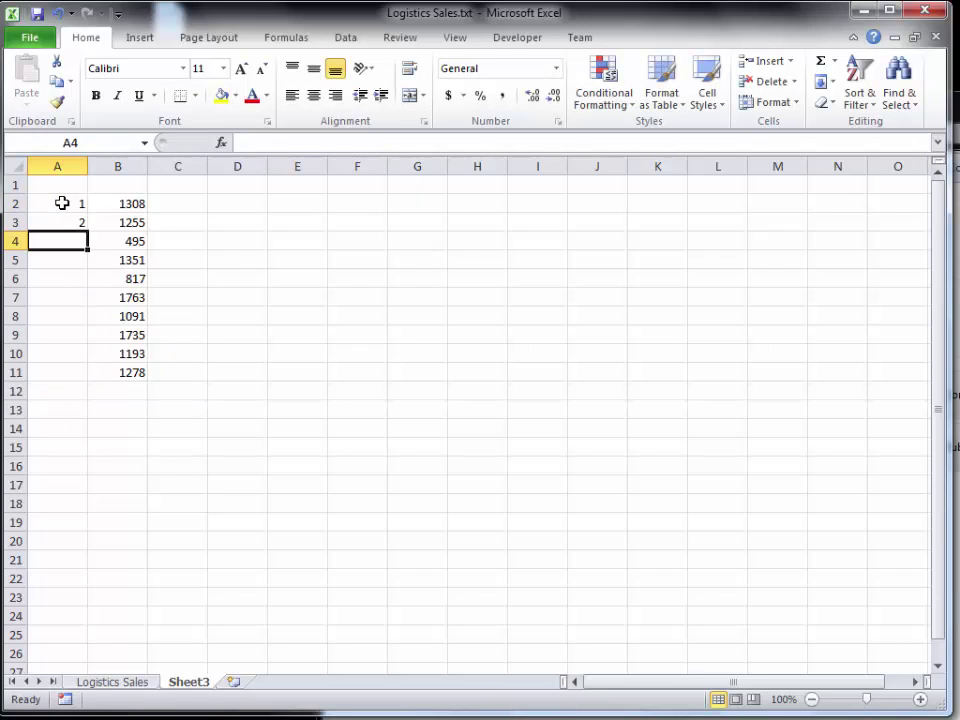
pyautogui.moveTo(62, 203); pyautogui.dragTo(75, 379)
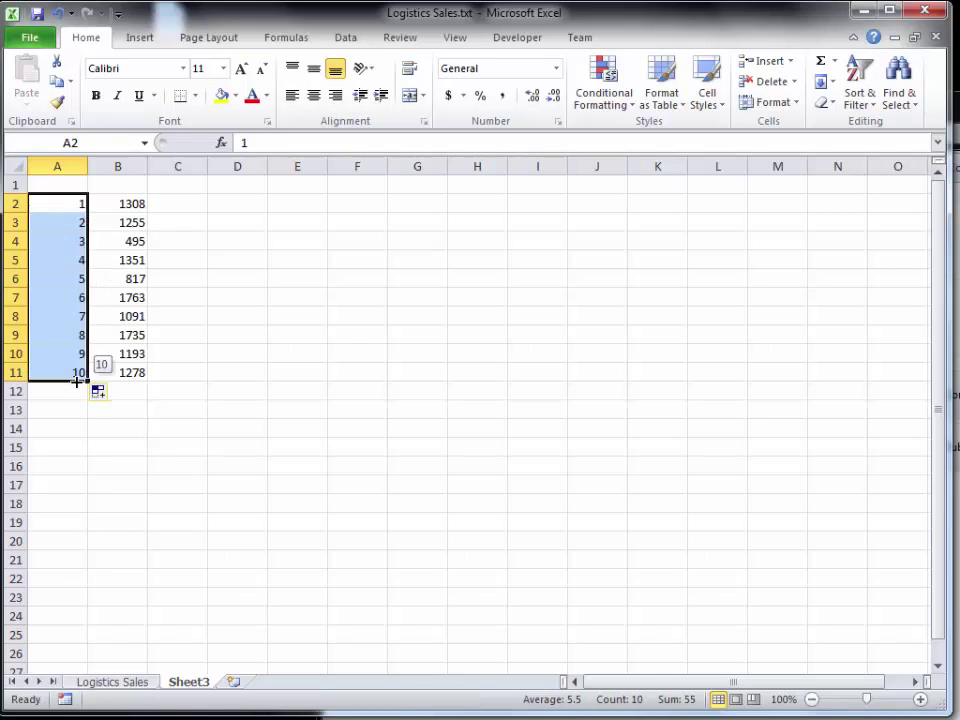
# Step: Put an AutoSum Average of the ten Qty totals in B12, giving 1228.6
pyautogui.click(140, 392)
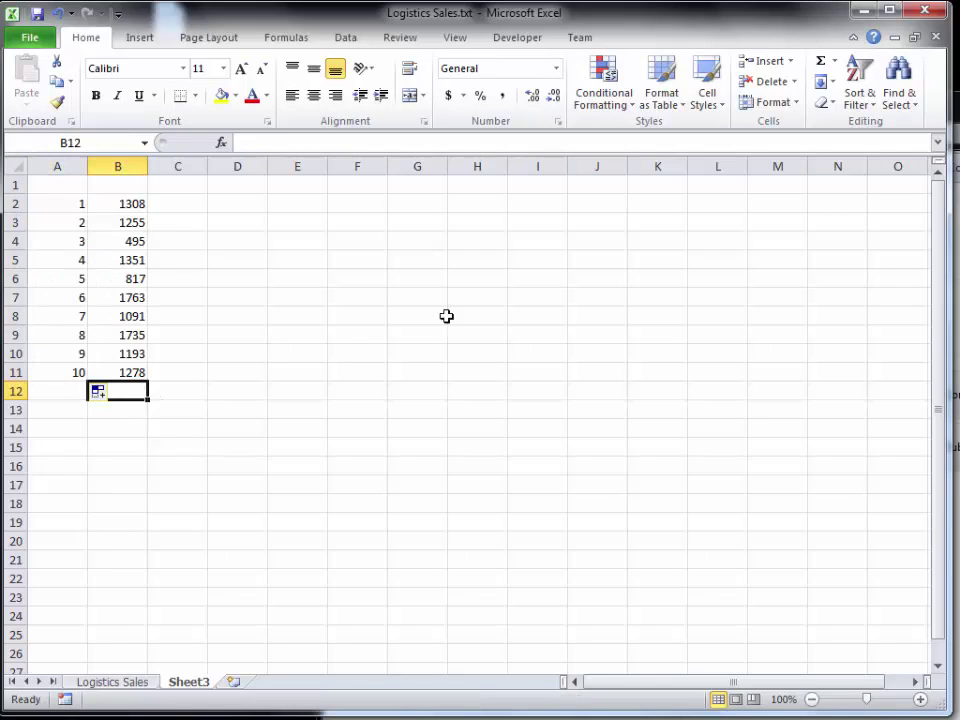
pyautogui.click(836, 62)
pyautogui.click(848, 105)
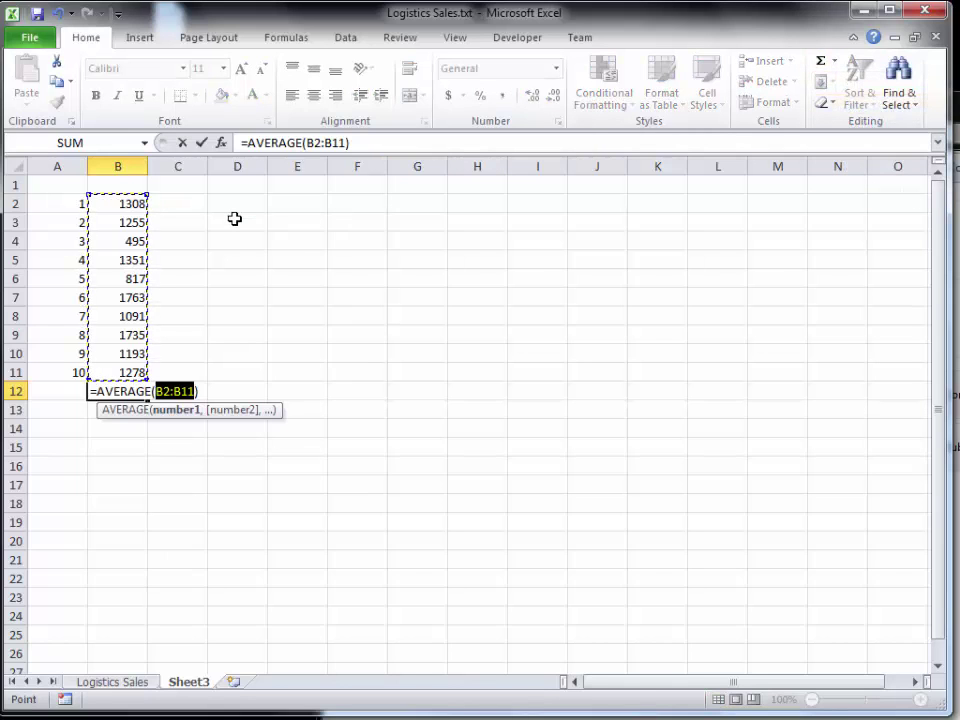
pyautogui.press('Return')
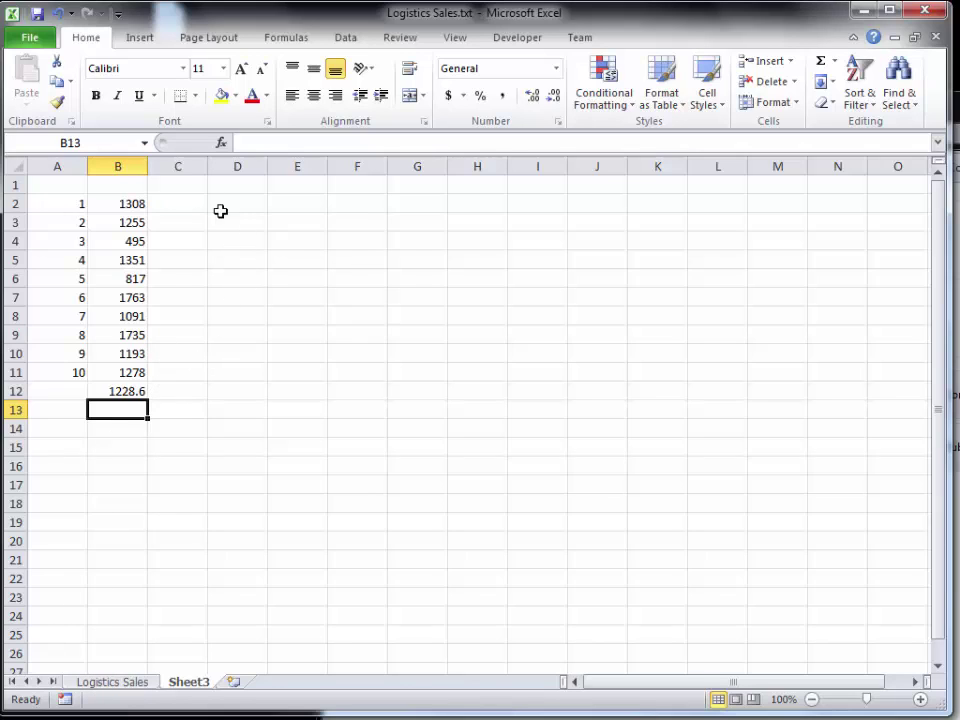
# Step: Check the pasted values and B12 formula, then return to Logistics Sales and clear the selection
pyautogui.click(133, 202)
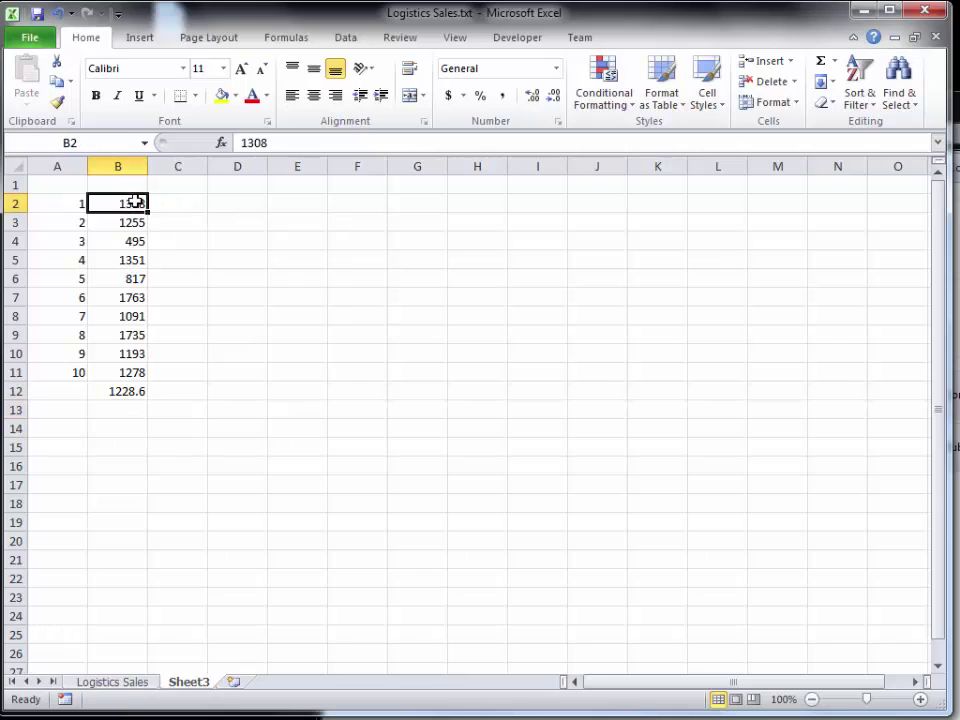
pyautogui.click(111, 395)
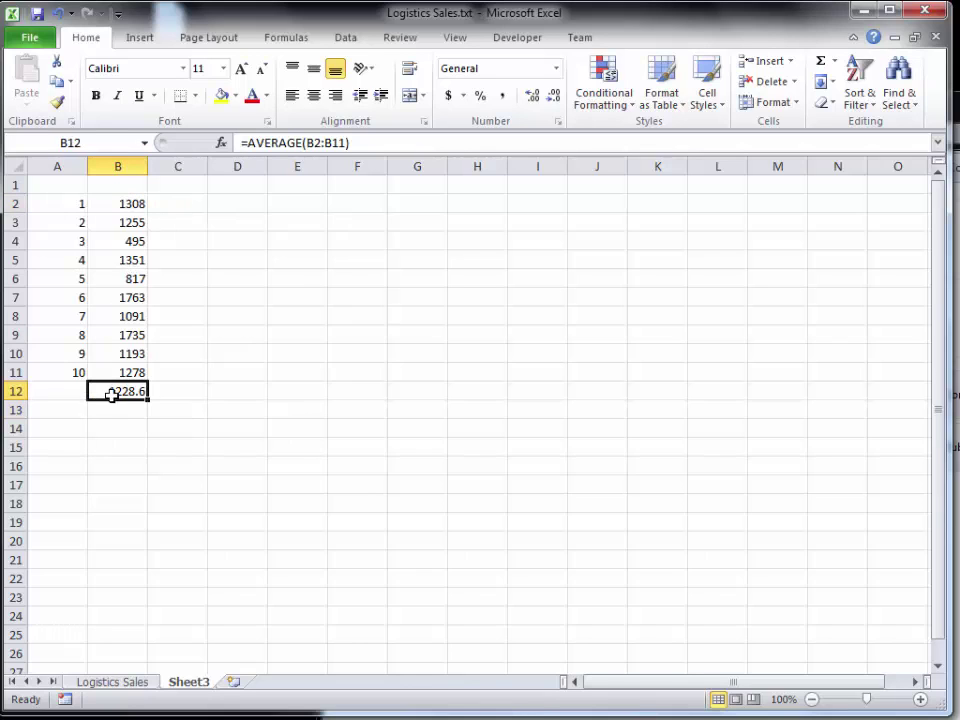
pyautogui.click(117, 245)
pyautogui.click(114, 391)
pyautogui.click(112, 682)
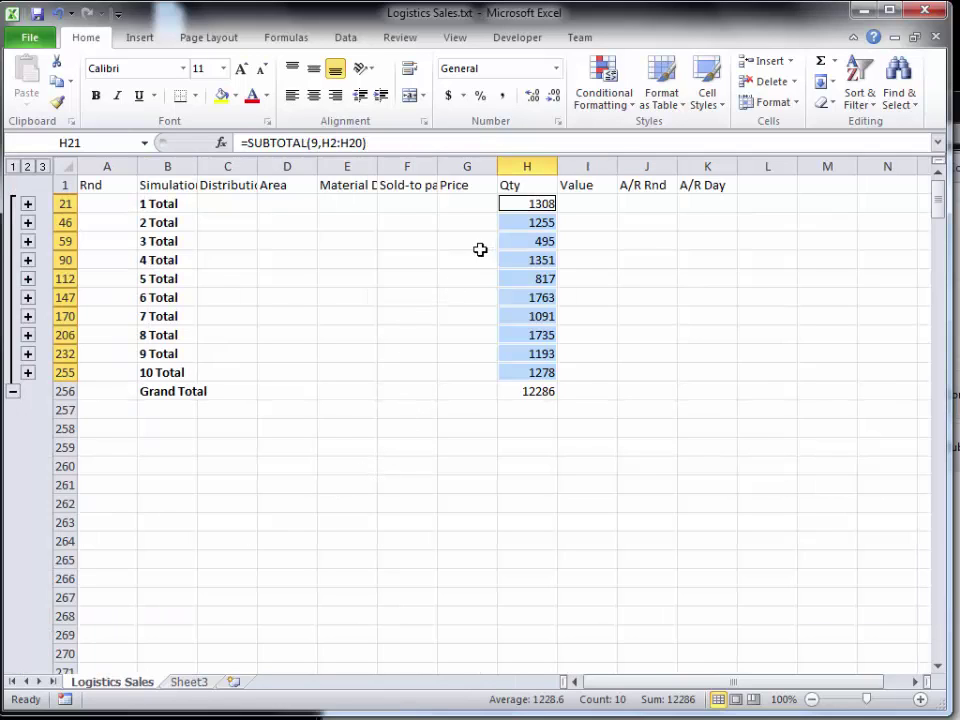
pyautogui.click(462, 224)
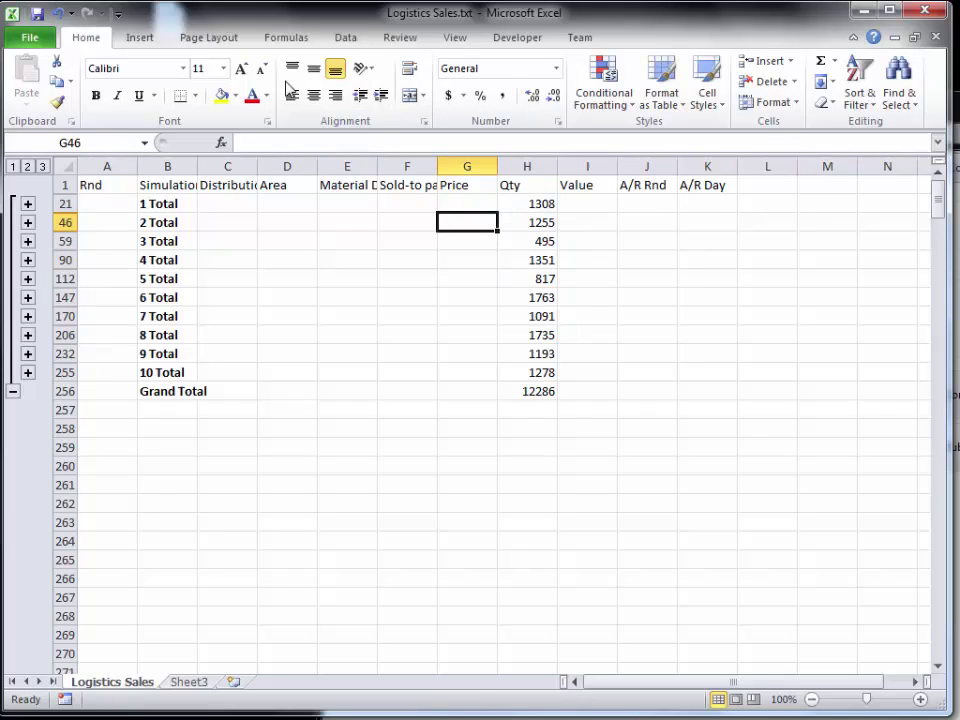
# Step: Change the Qty subtotals to StdDev, collapse to level 2, and select the ten daily StdDev values
pyautogui.click(346, 40)
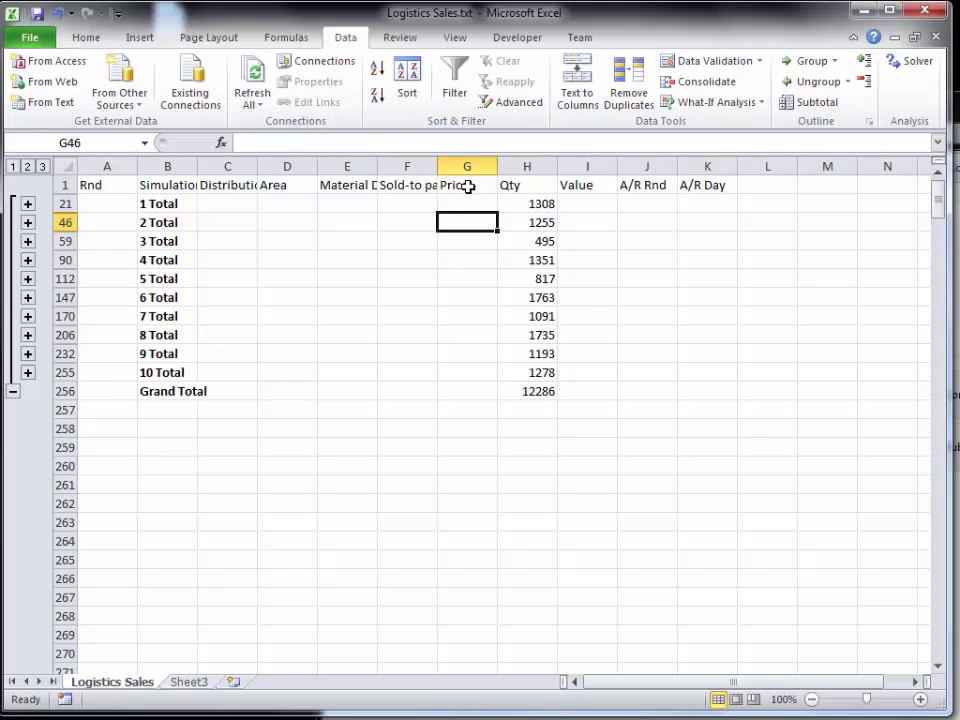
pyautogui.click(788, 102)
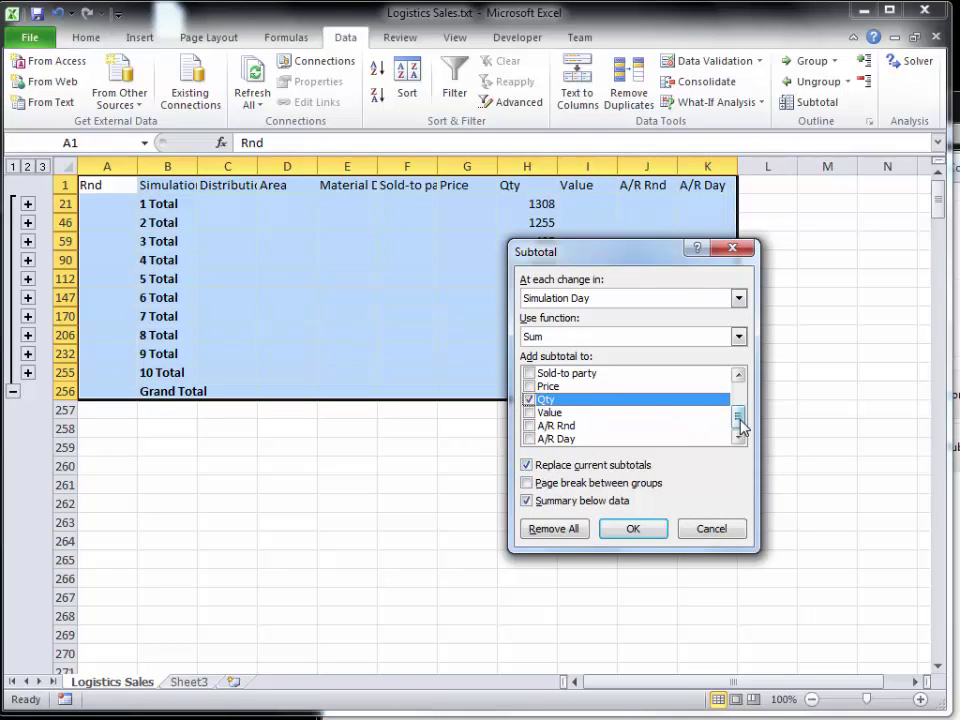
pyautogui.click(738, 336)
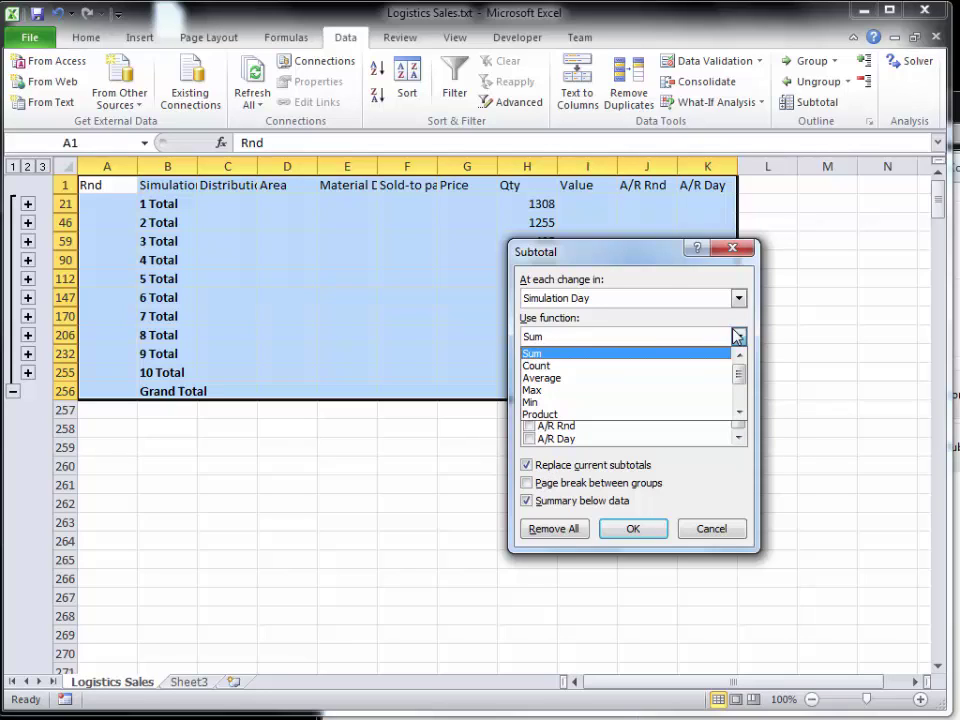
pyautogui.click(746, 398)
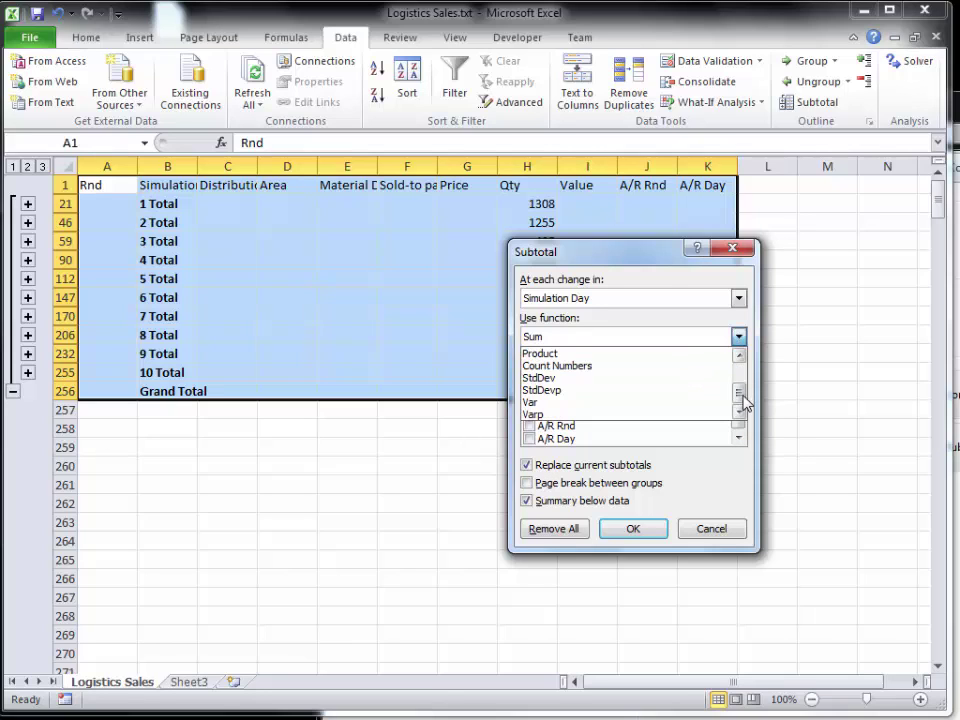
pyautogui.click(587, 380)
pyautogui.click(628, 529)
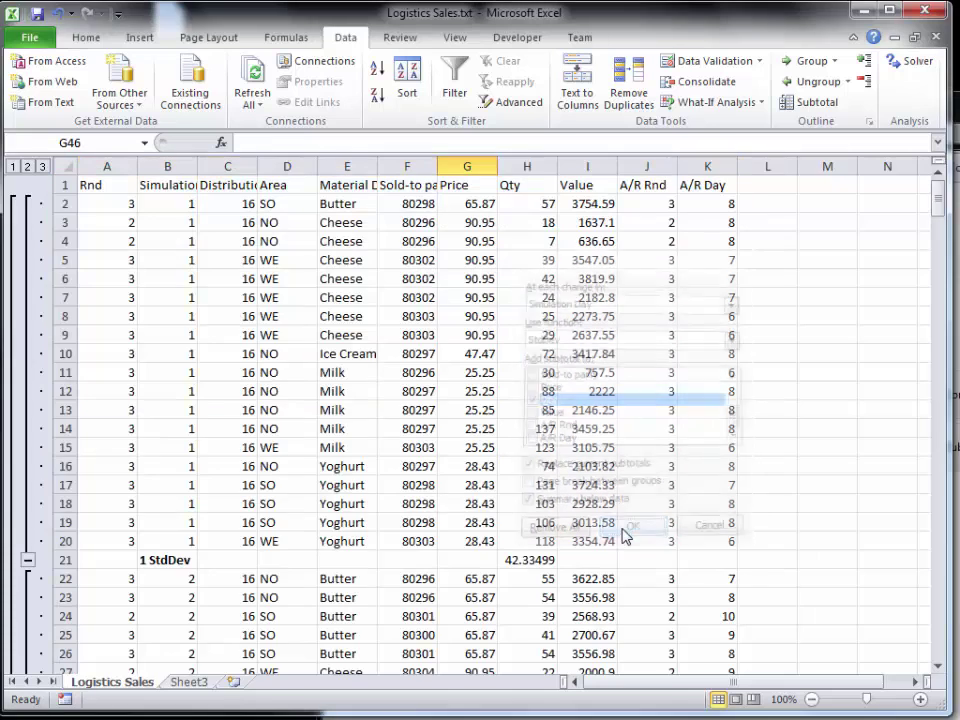
pyautogui.click(28, 166)
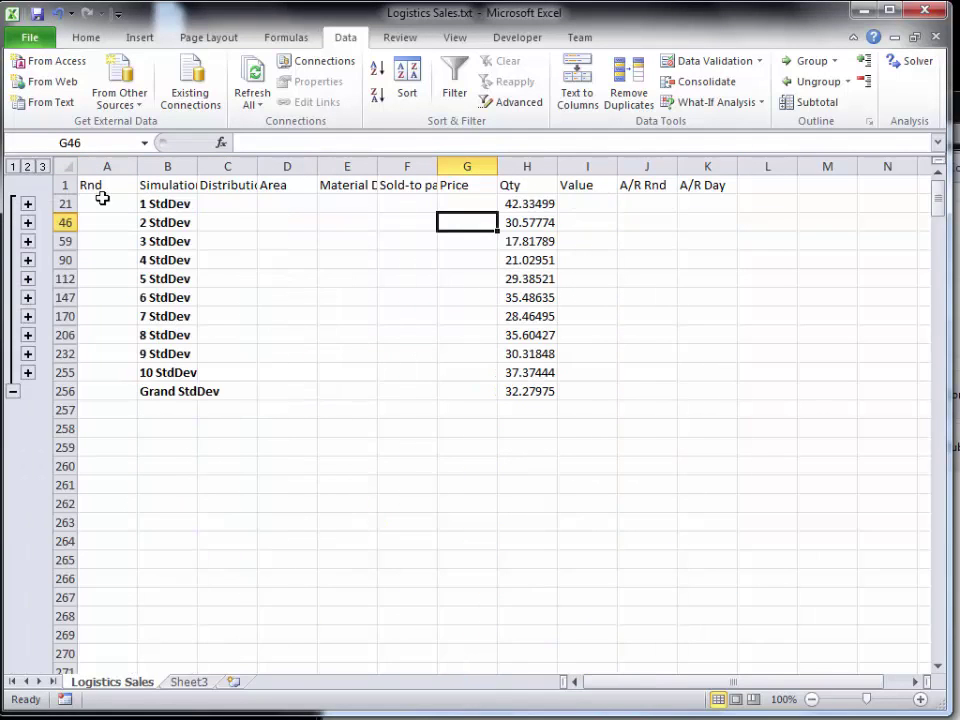
pyautogui.moveTo(519, 203); pyautogui.dragTo(512, 380)
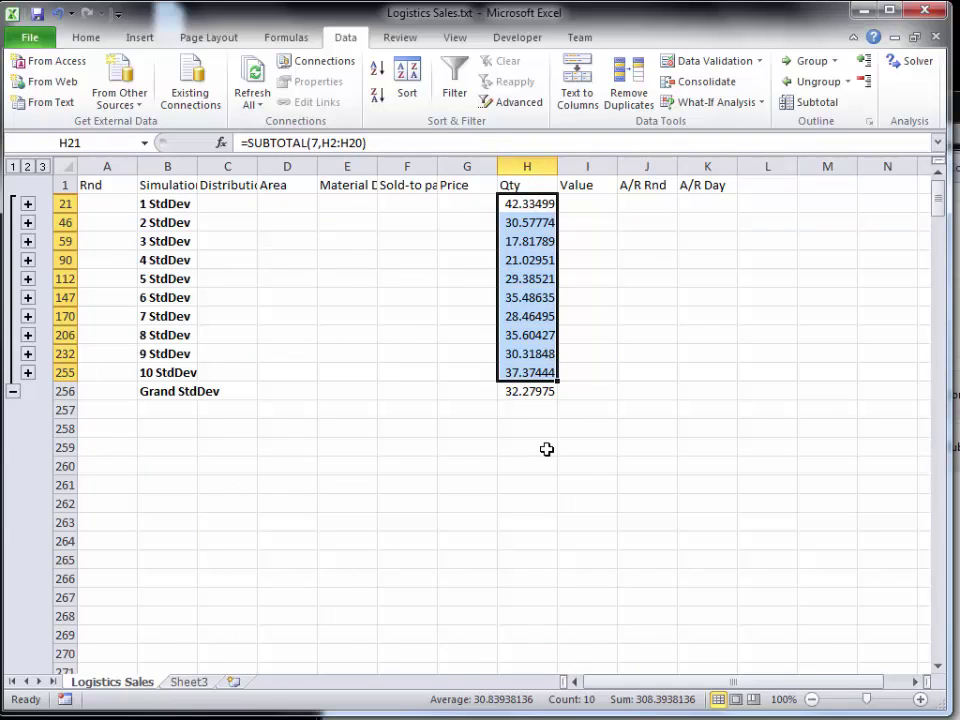
# Step: Select only the visible StdDev cells via Go To Special and copy them
pyautogui.click(90, 38)
pyautogui.click(898, 92)
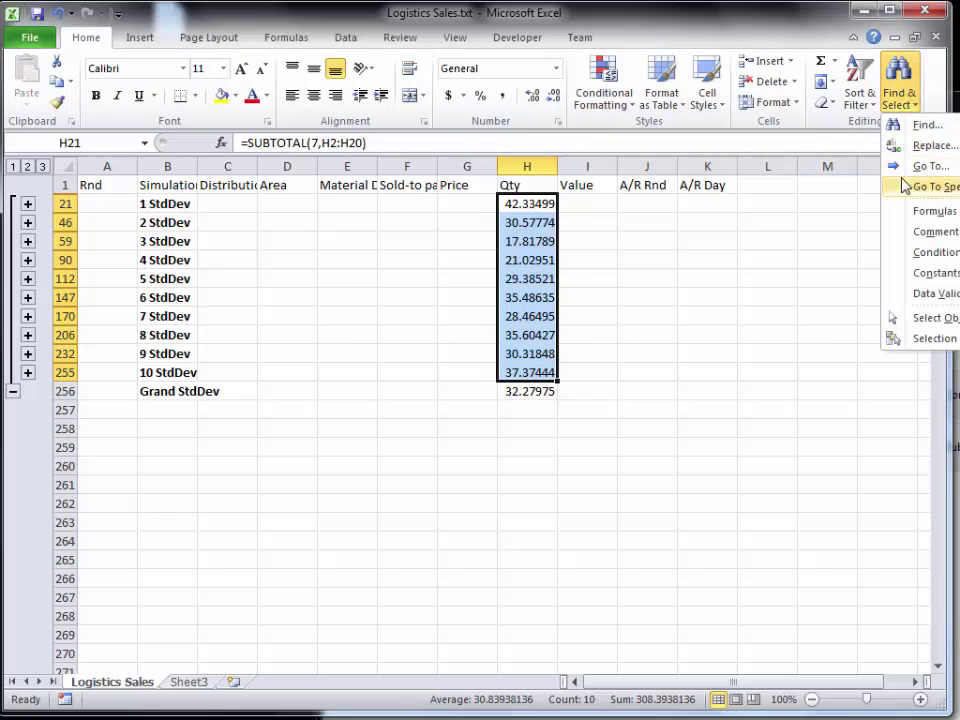
pyautogui.click(914, 188)
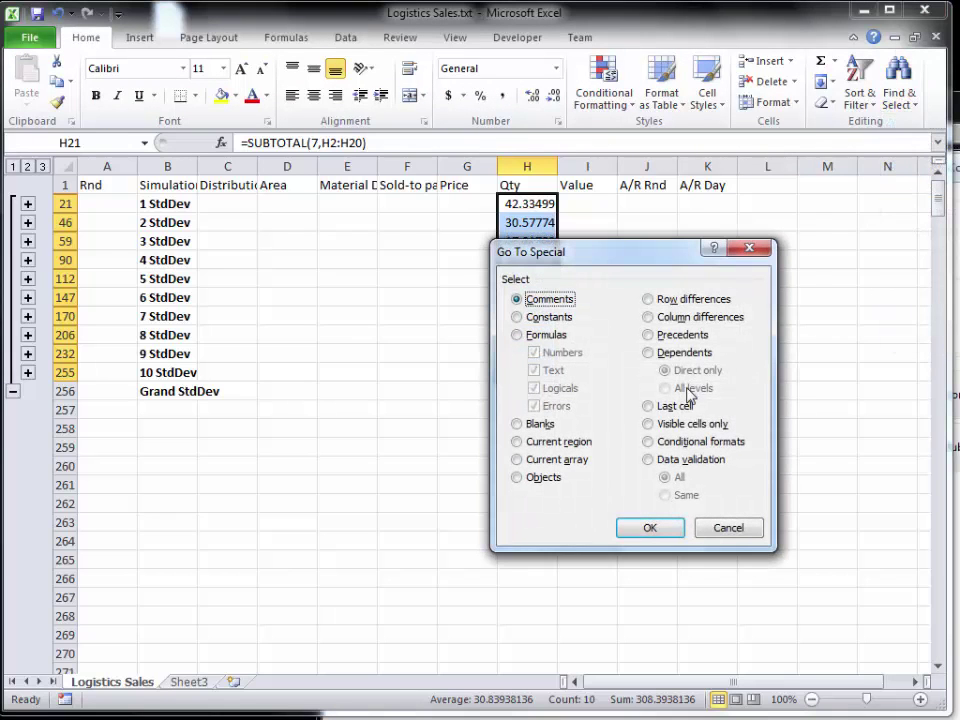
pyautogui.click(668, 424)
pyautogui.click(640, 527)
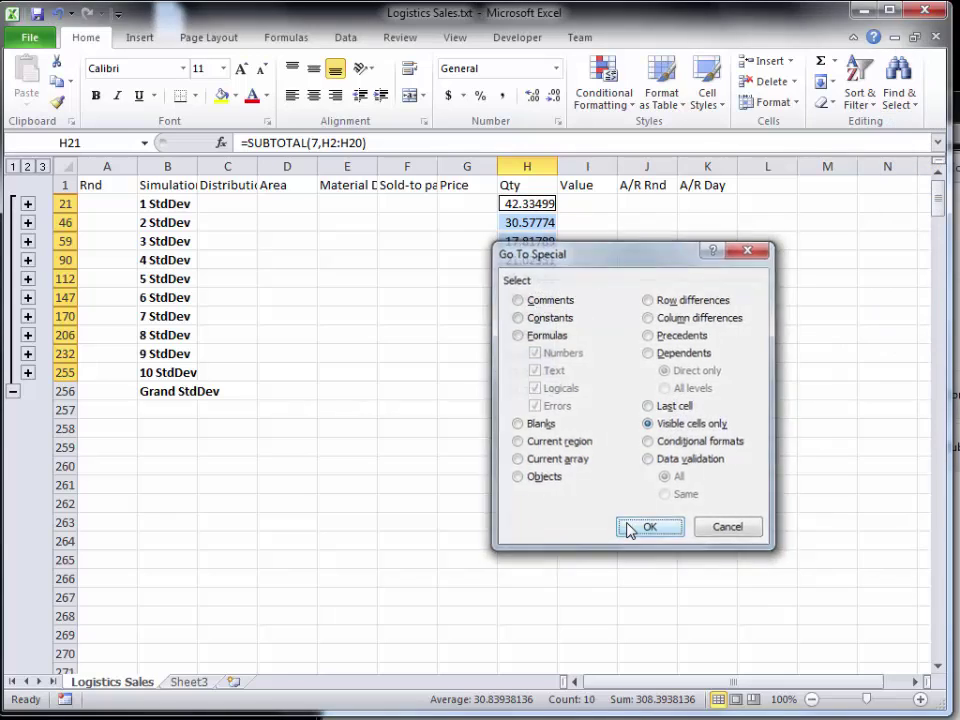
pyautogui.hotkey('ctrl', 'c')
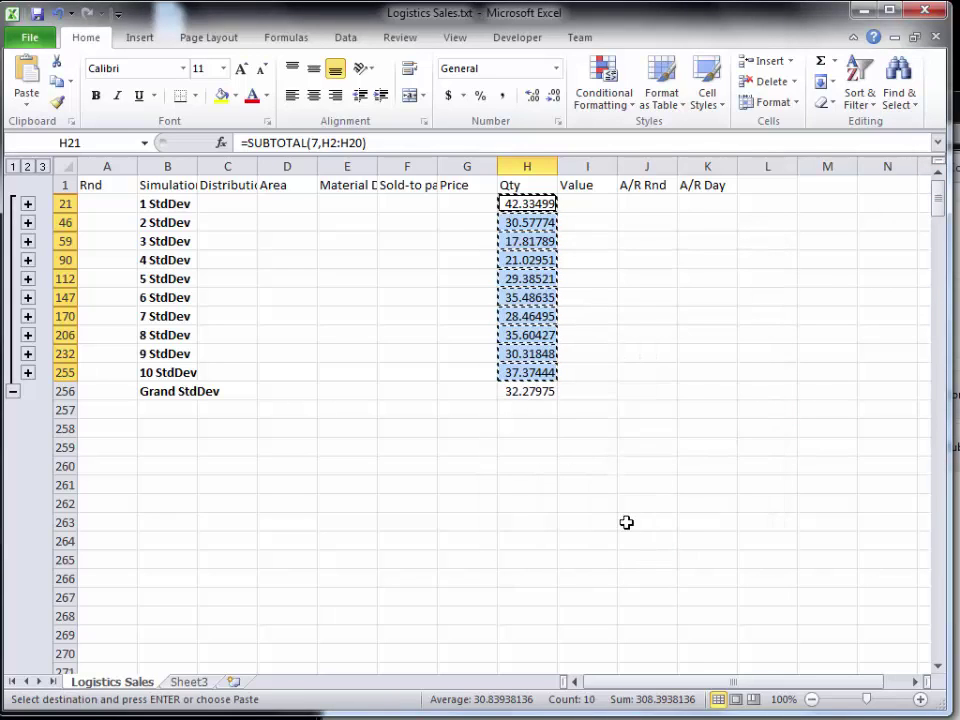
# Step: Paste the standard deviations as values into Sheet3 C2:C11, shown as whole numbers
pyautogui.click(190, 682)
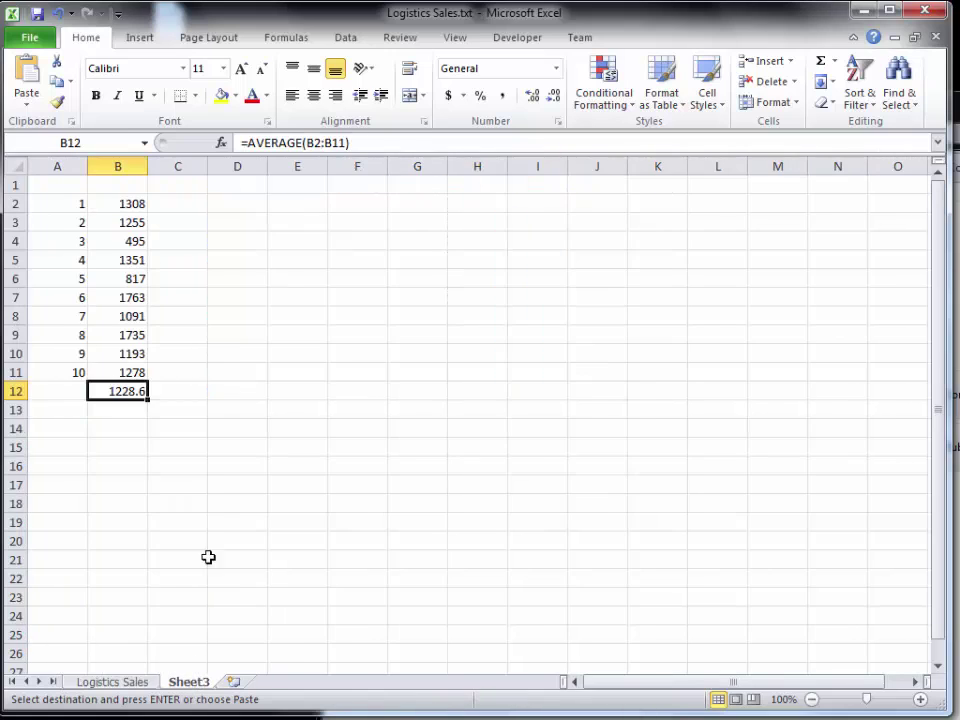
pyautogui.click(185, 210)
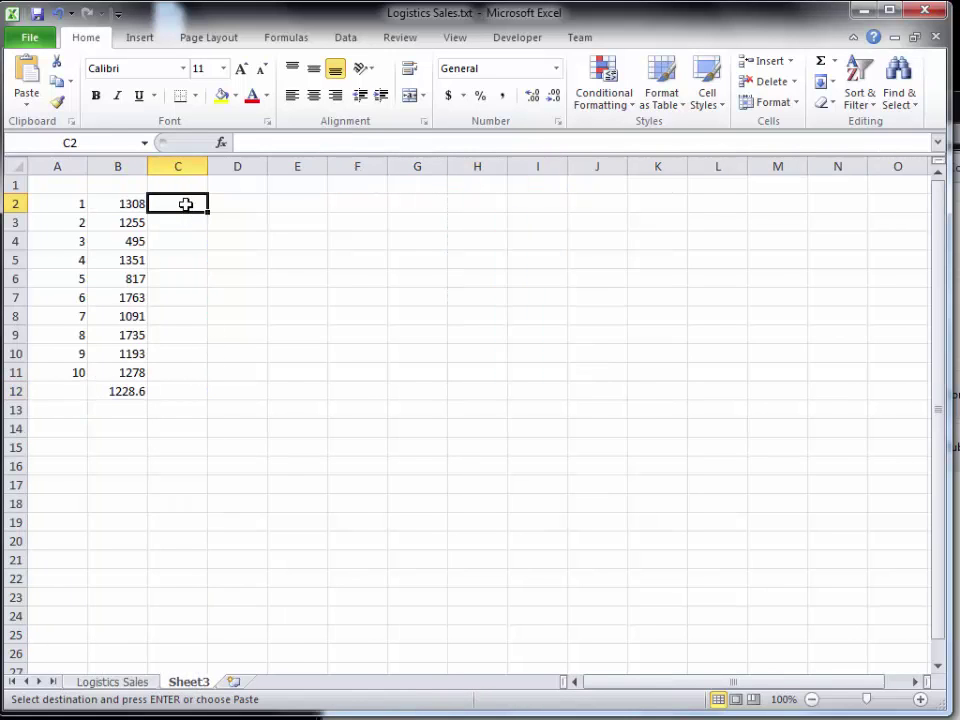
pyautogui.rightClick(185, 204)
pyautogui.click(254, 279)
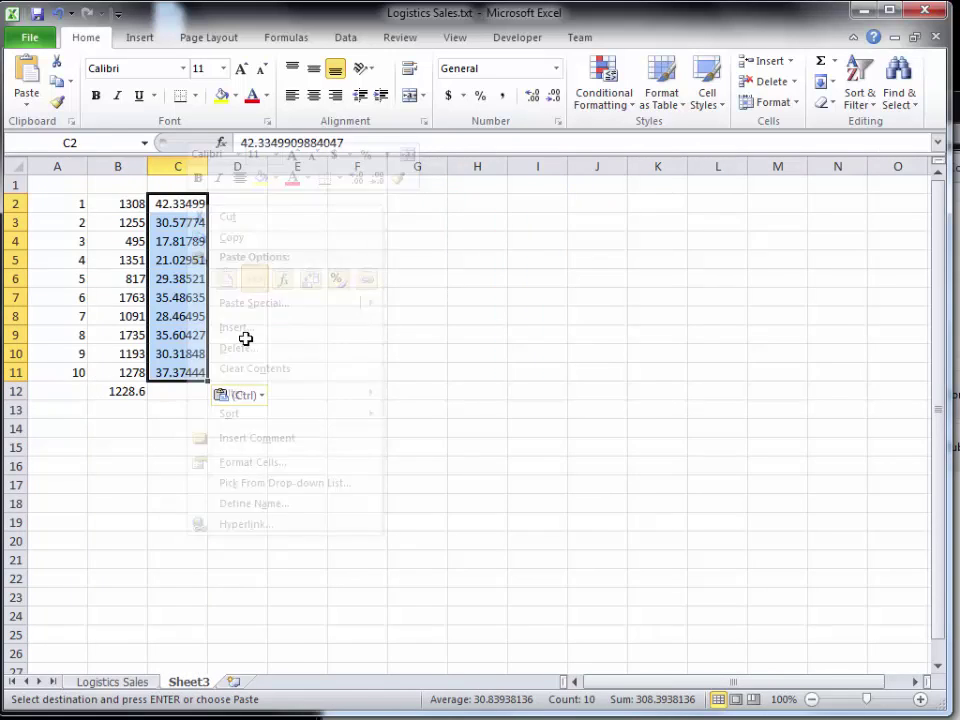
pyautogui.click(553, 96)
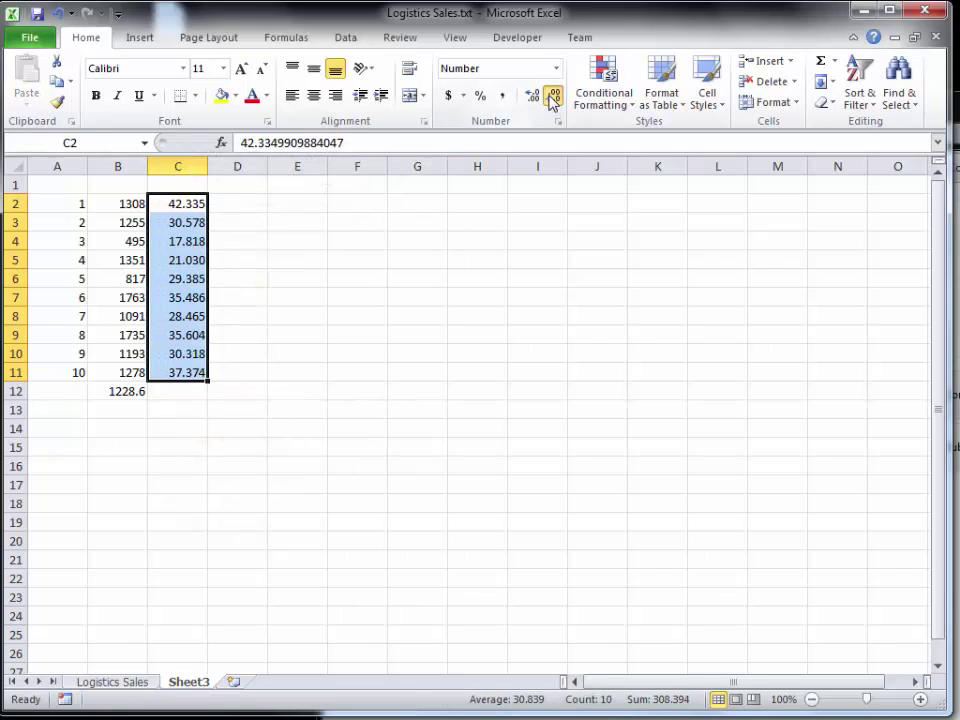
pyautogui.click(553, 97)
pyautogui.click(553, 97)
pyautogui.click(553, 97)
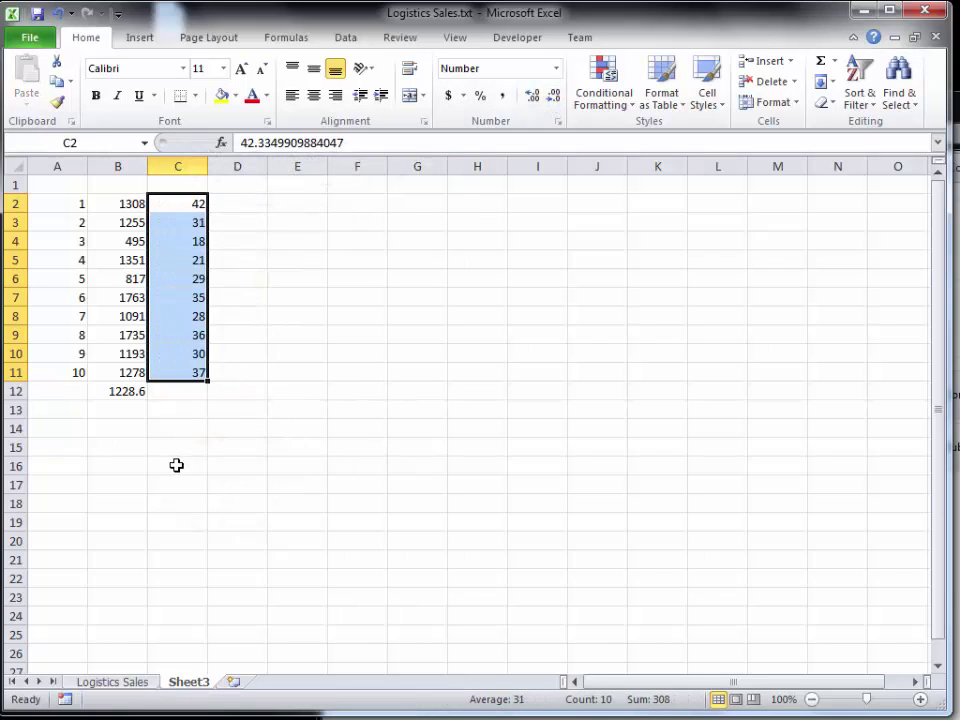
# Step: Enter =B2/$B$12 in D2 to compute day 1's seasonal index
pyautogui.click(262, 203)
pyautogui.write('=')
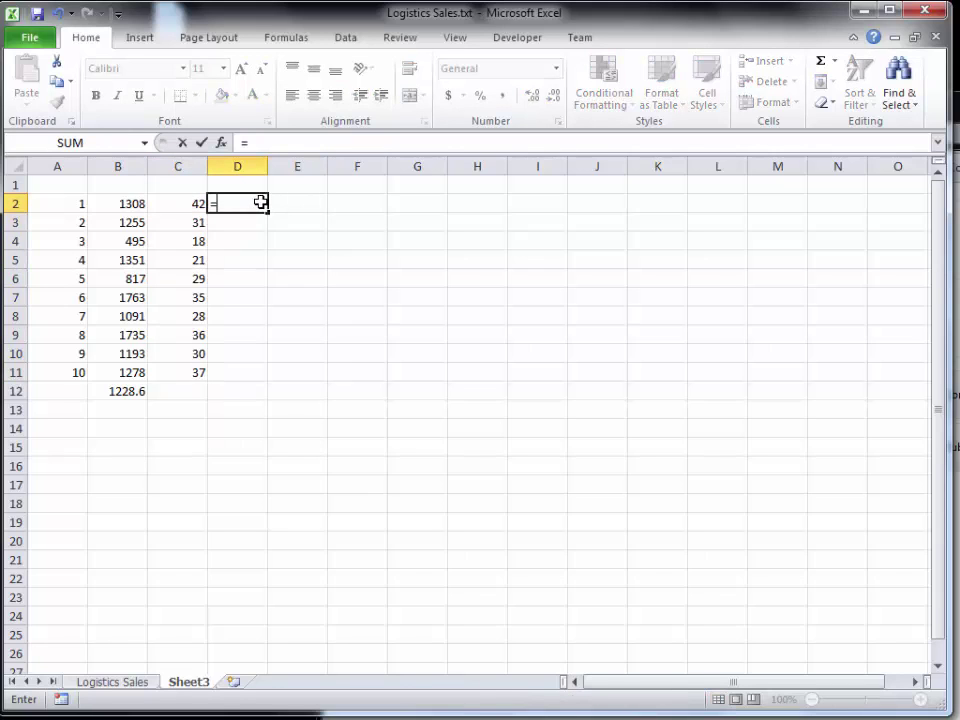
pyautogui.click(135, 199)
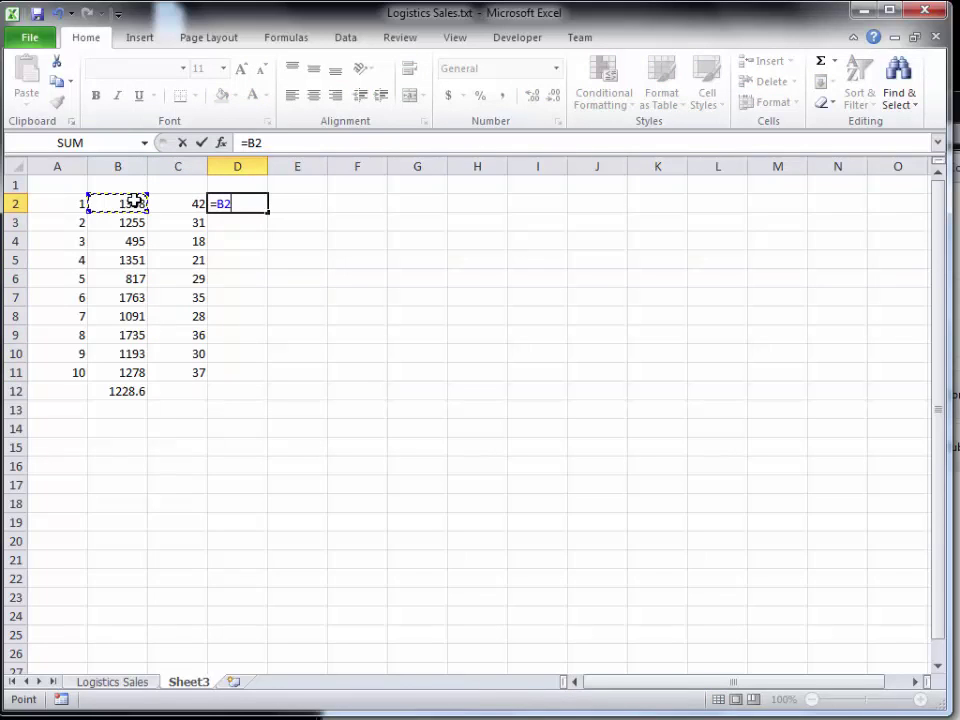
pyautogui.write('/')
pyautogui.click(116, 389)
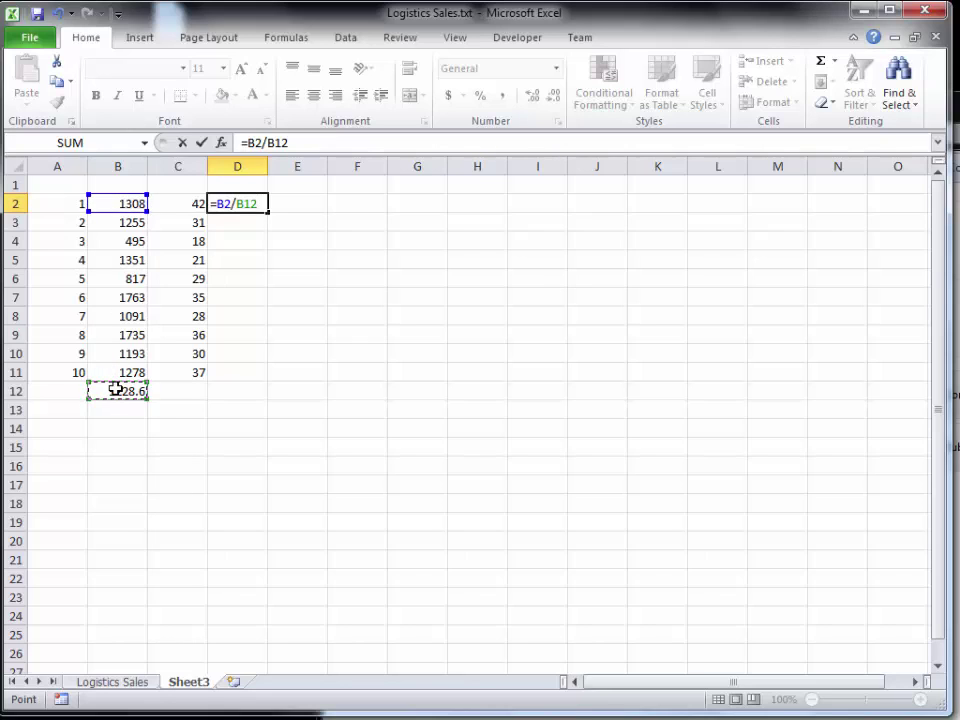
pyautogui.press('F4')
pyautogui.press('Return')
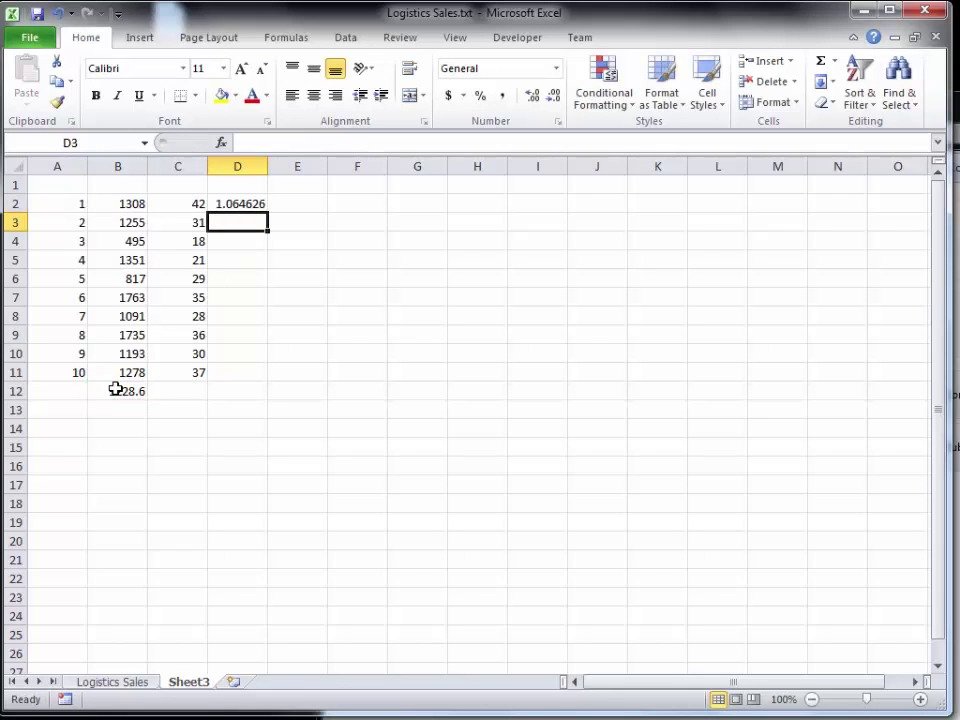
# Step: Show D2 to two decimals and fill the index formula down to D11
pyautogui.click(238, 204)
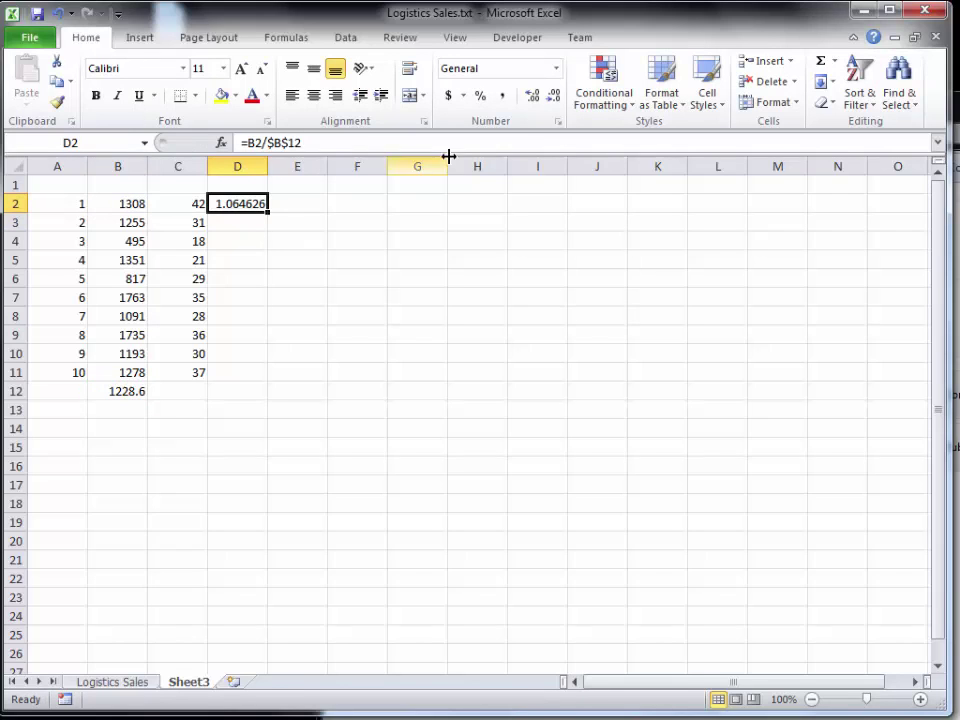
pyautogui.click(553, 97)
pyautogui.click(553, 97)
pyautogui.click(553, 97)
pyautogui.click(553, 97)
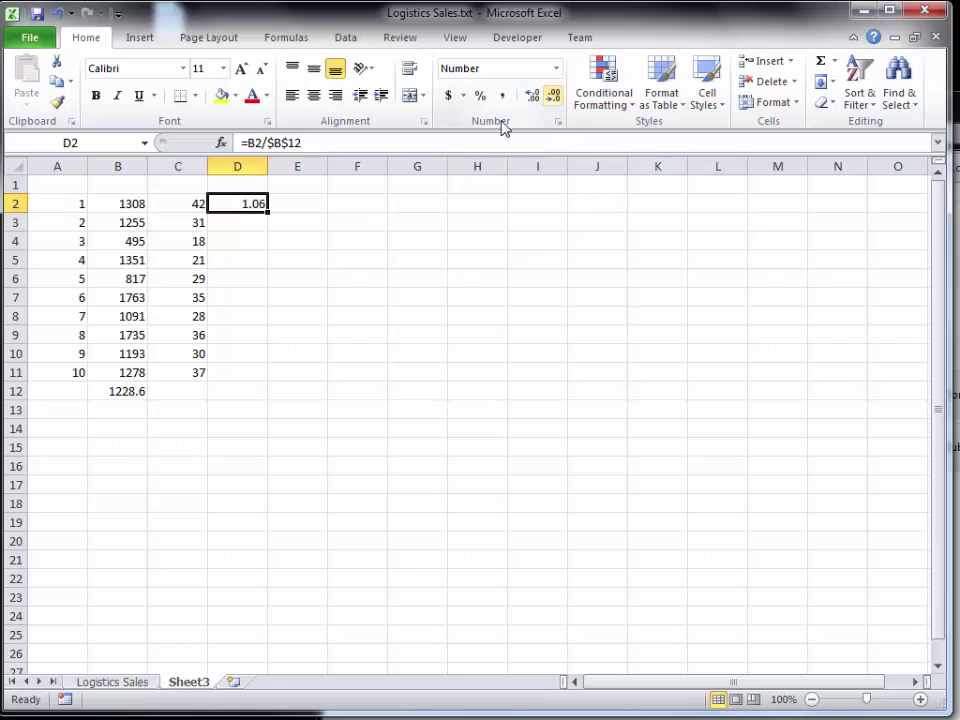
pyautogui.doubleClick(268, 212)
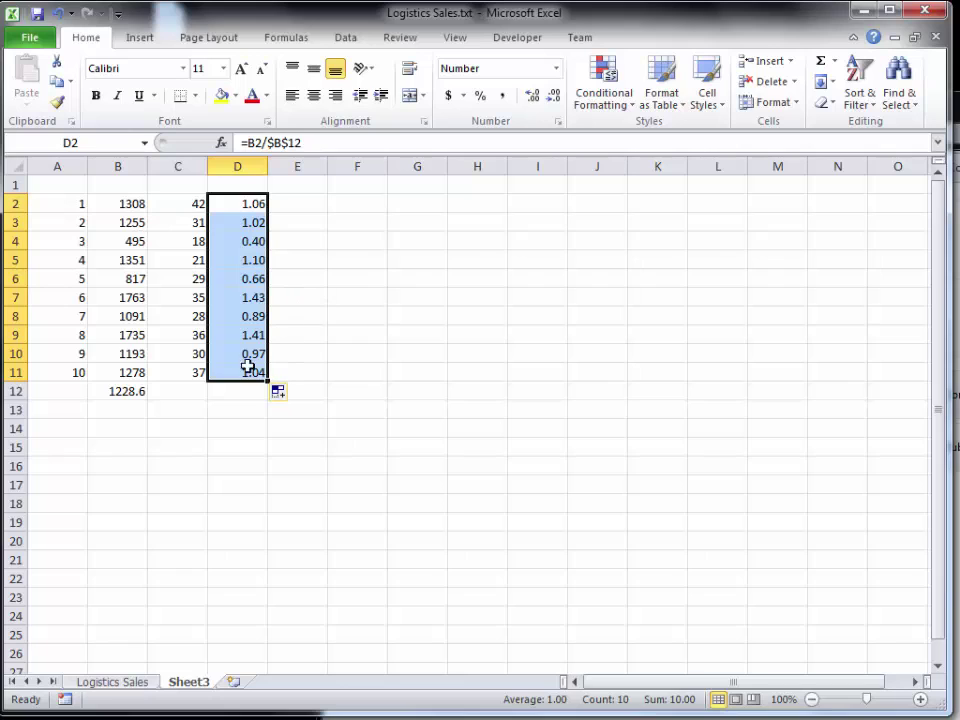
# Step: Check values in columns B and C, then select days, totals and deviations in A2:C11
pyautogui.click(186, 241)
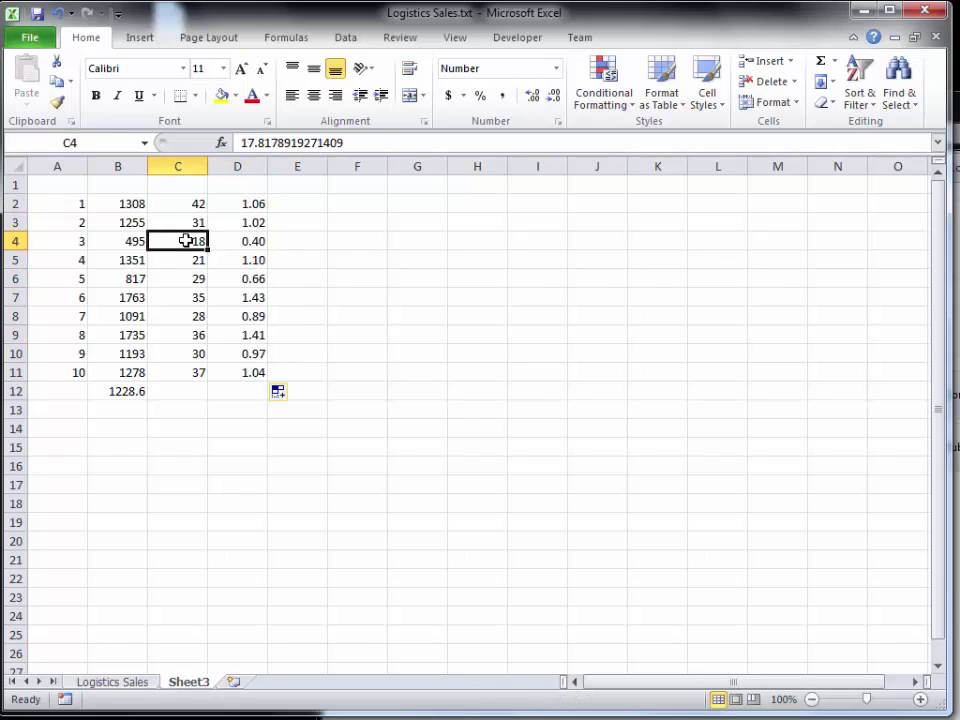
pyautogui.click(133, 241)
pyautogui.click(169, 204)
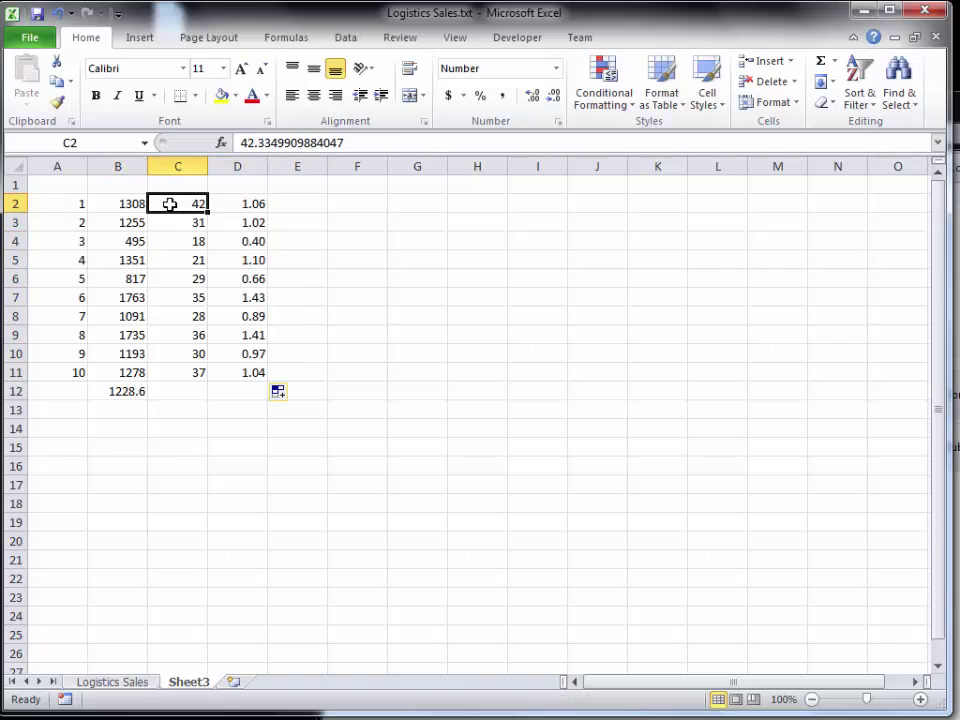
pyautogui.click(131, 203)
pyautogui.click(185, 242)
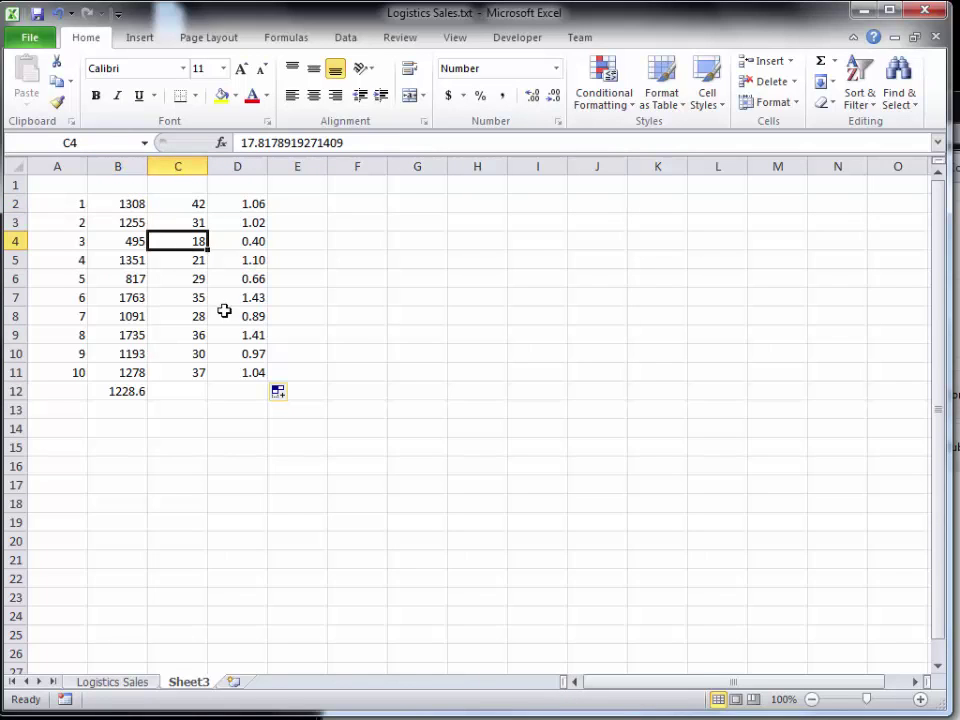
pyautogui.moveTo(68, 205); pyautogui.dragTo(193, 364)
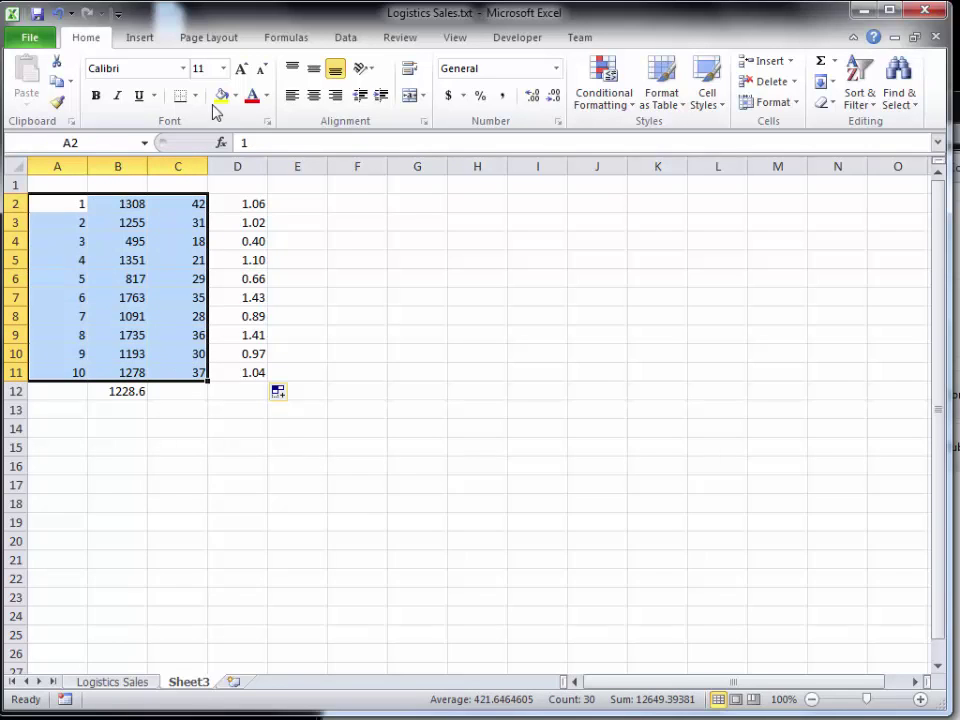
# Step: Insert a 3-D bubble chart from the days, daily totals and standard deviations
pyautogui.click(140, 38)
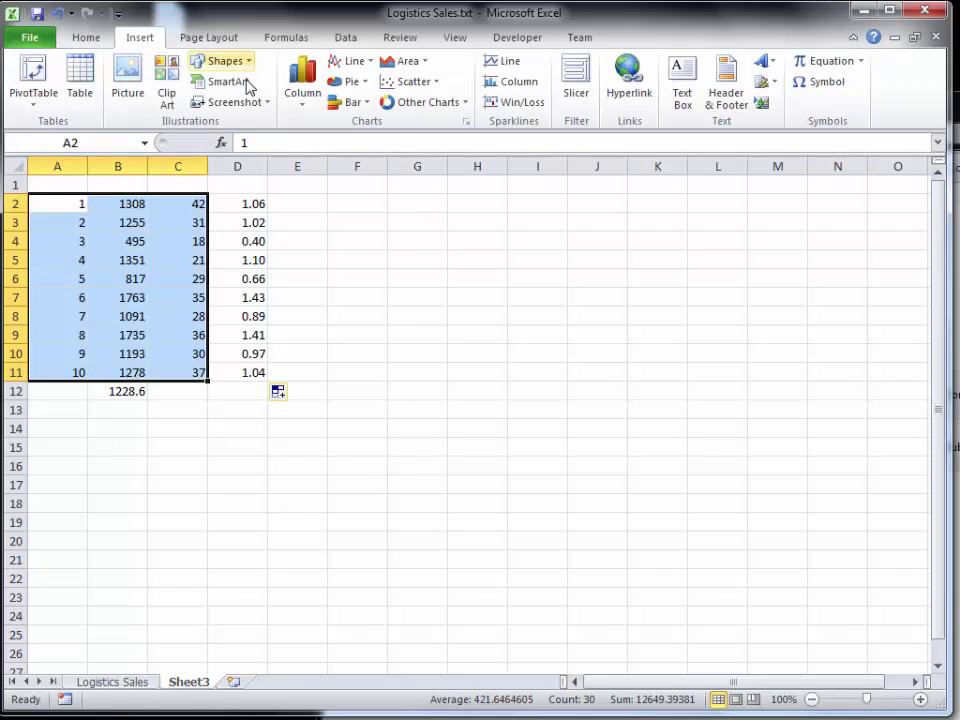
pyautogui.click(464, 103)
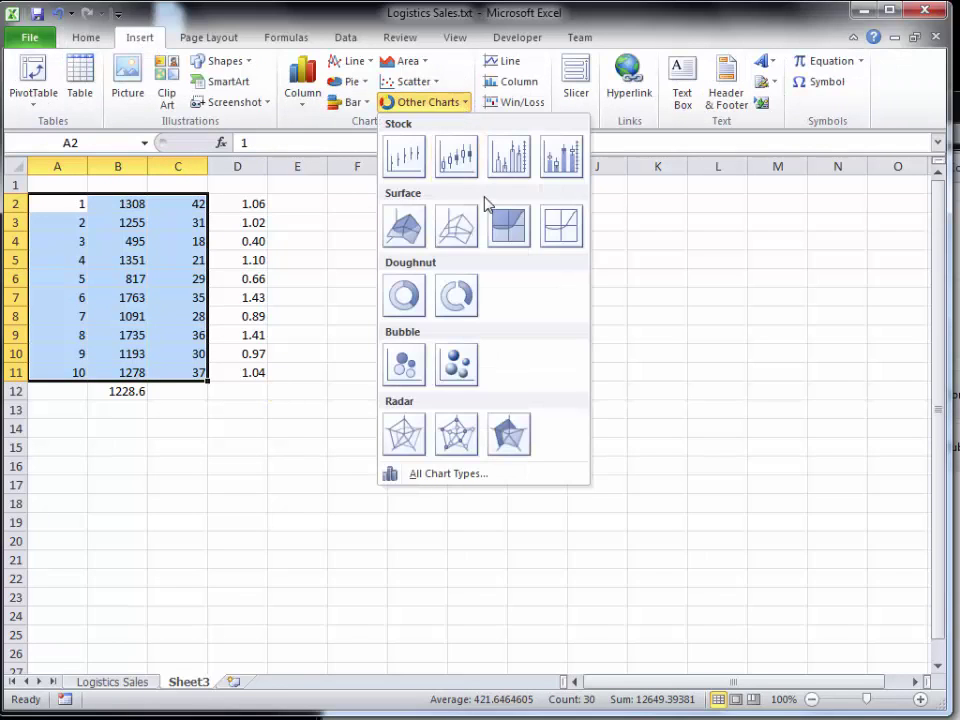
pyautogui.click(457, 366)
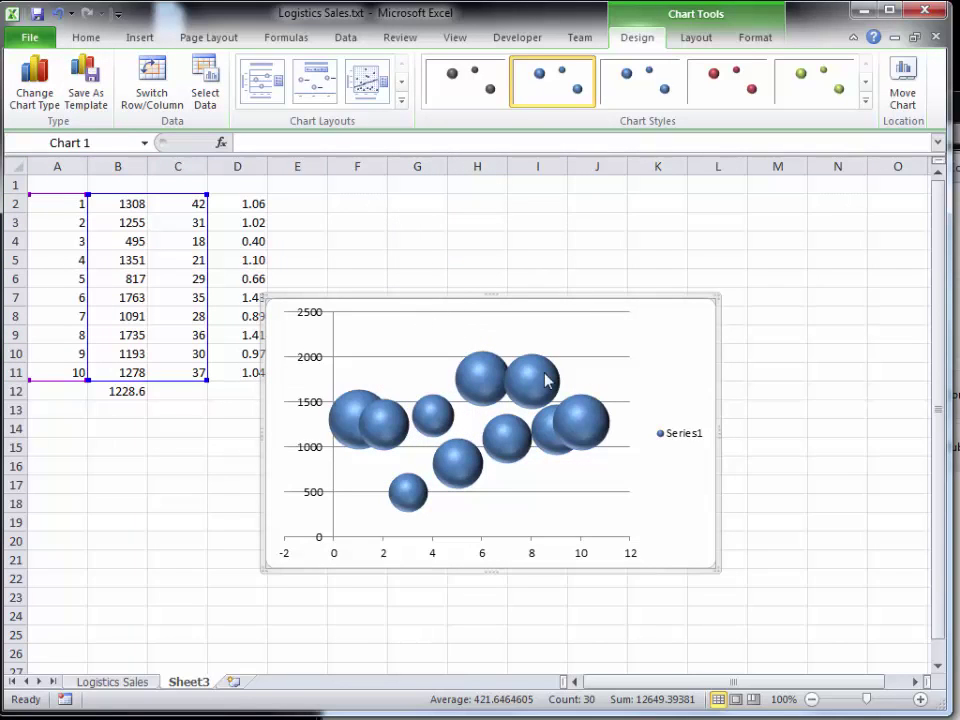
# Step: Delete the Series1 legend and move the chart up beside the data
pyautogui.click(674, 446)
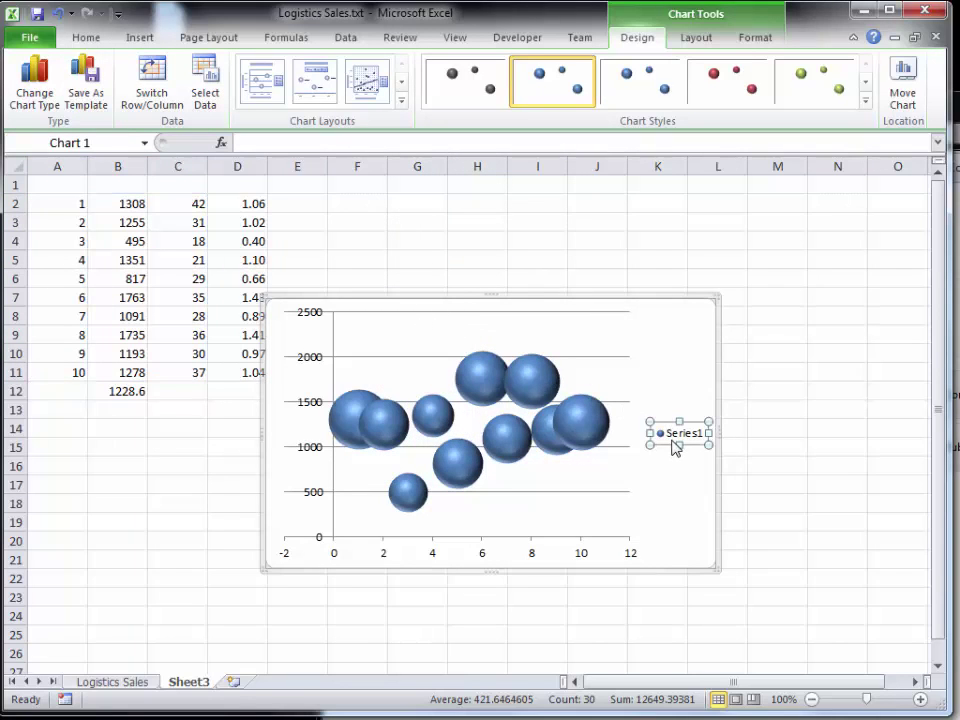
pyautogui.press('Delete')
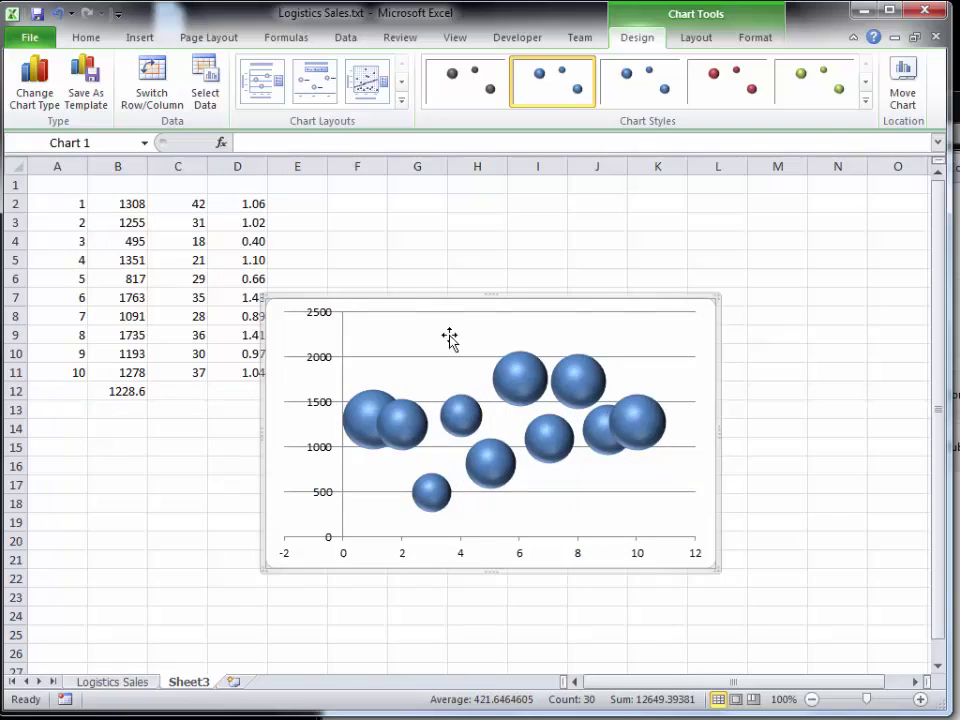
pyautogui.moveTo(420, 311); pyautogui.dragTo(446, 208)
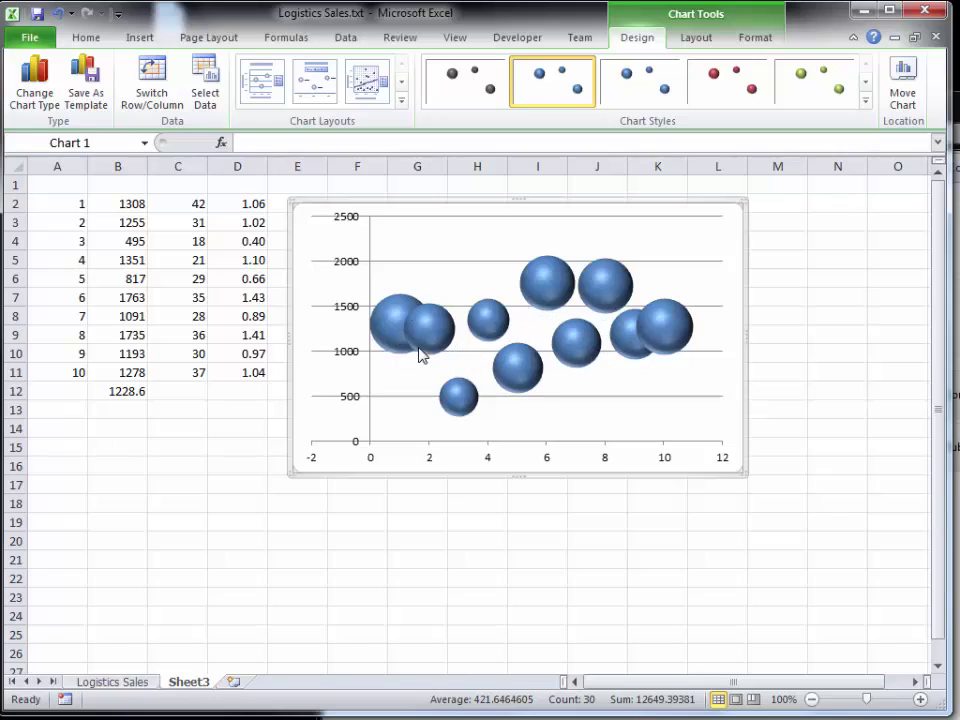
pyautogui.moveTo(381, 337)
# Step: Switch to the Logistics Sales sheet, then return to Sheet3 with the bubble chart
pyautogui.click(107, 683)
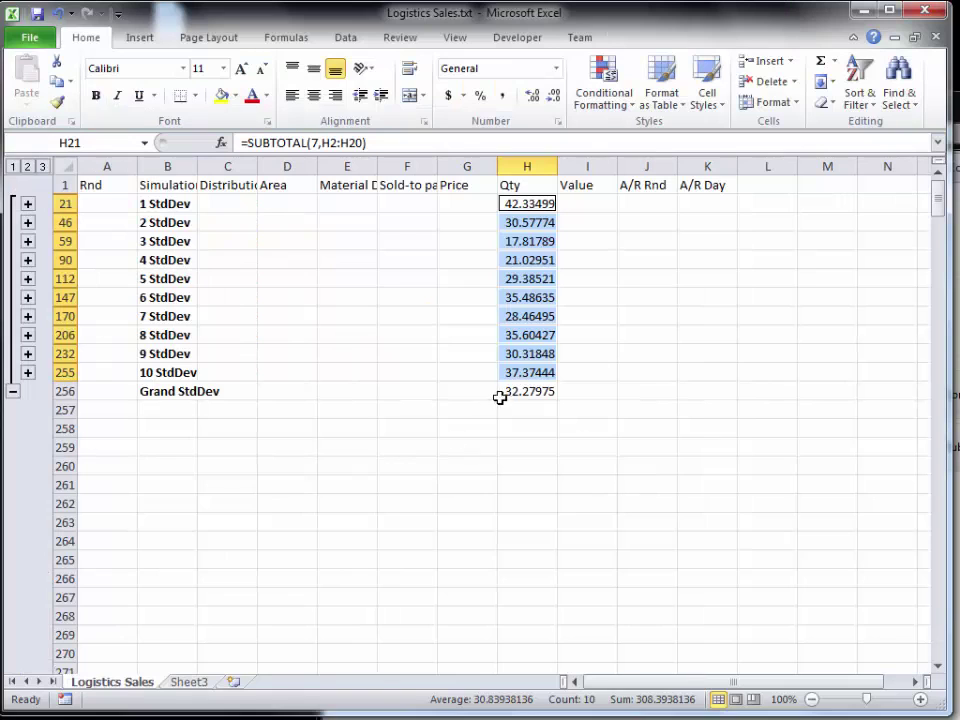
pyautogui.click(189, 683)
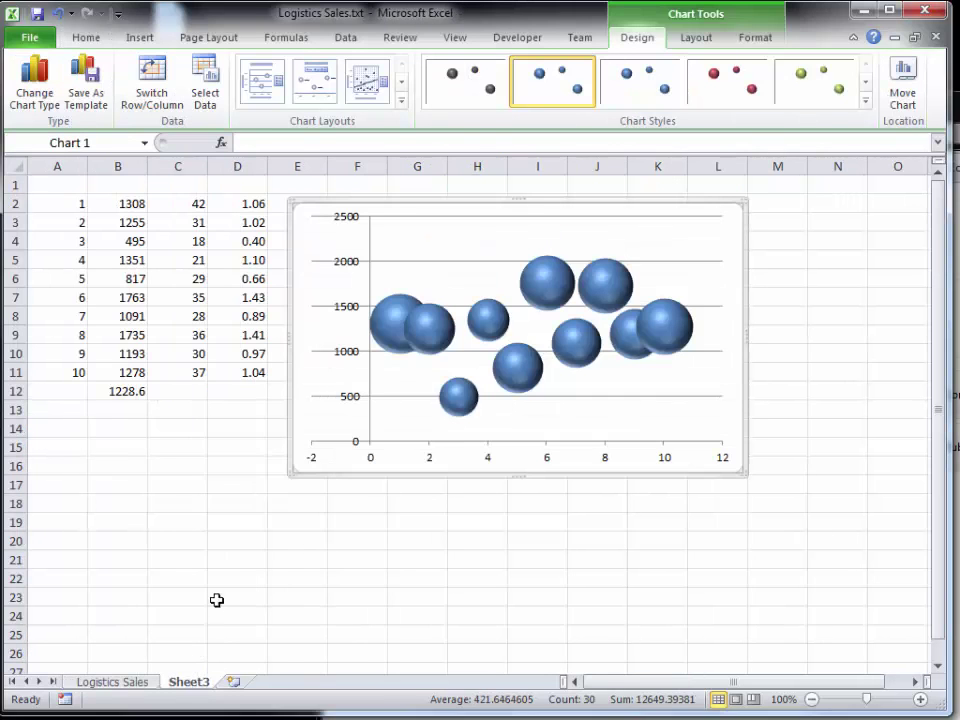